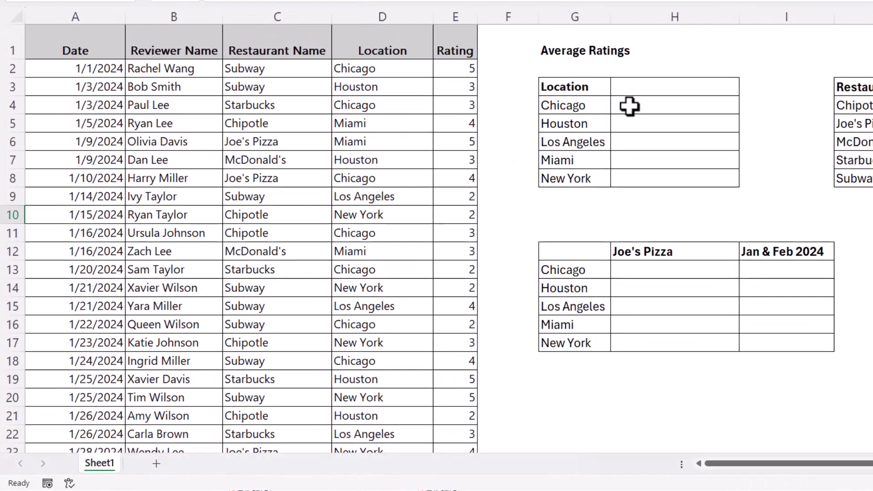
- Start an AVERAGEIFS formula in H4 for Chicago, using the ratings in E2:E109 as the average range
click(630, 106)
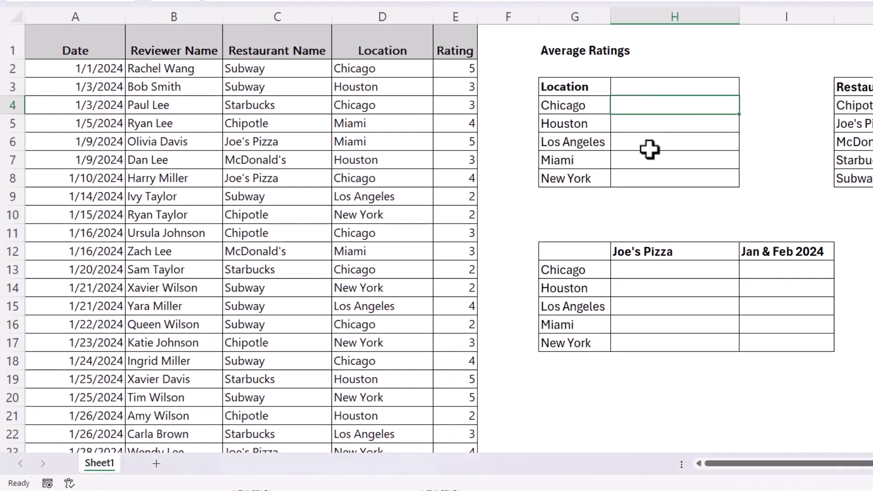
text(=aver)
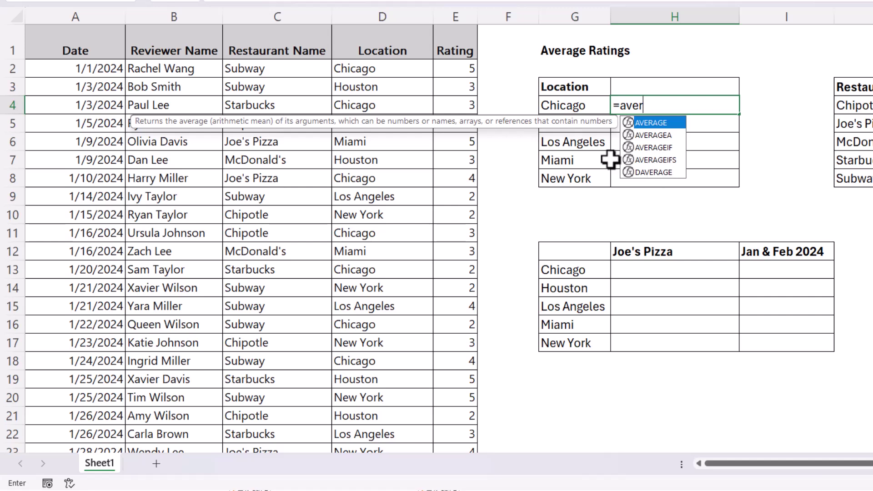
double_click(649, 160)
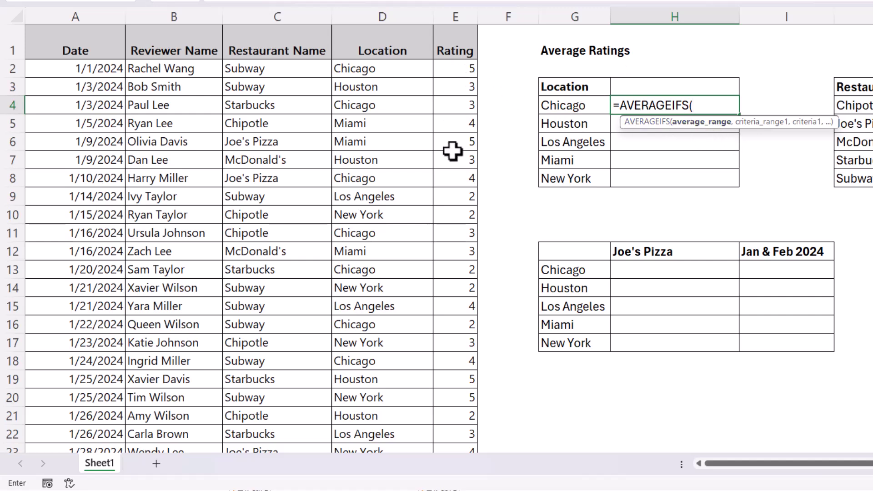
click(456, 69)
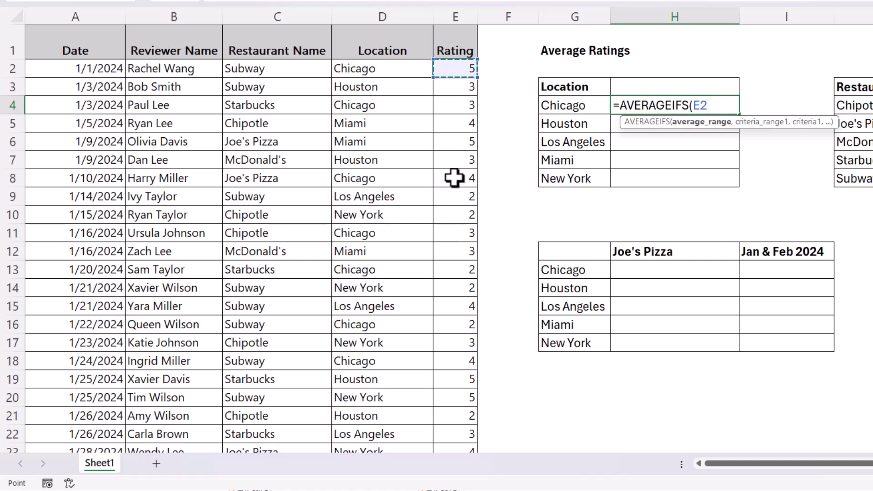
key(ctrl+shift+Down)
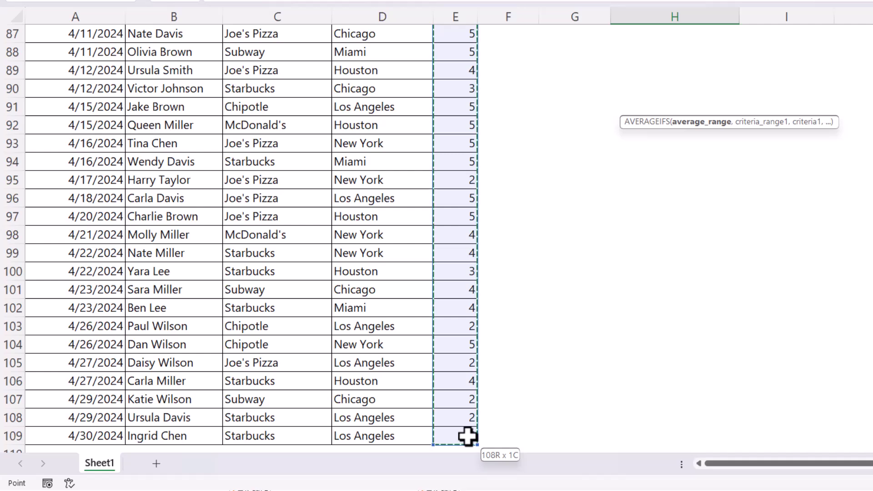
key(ctrl+BackSpace)
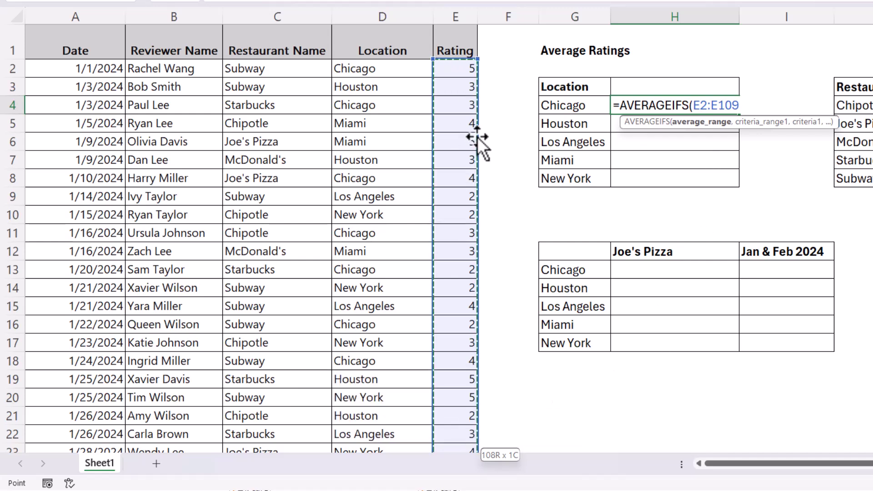
text(,)
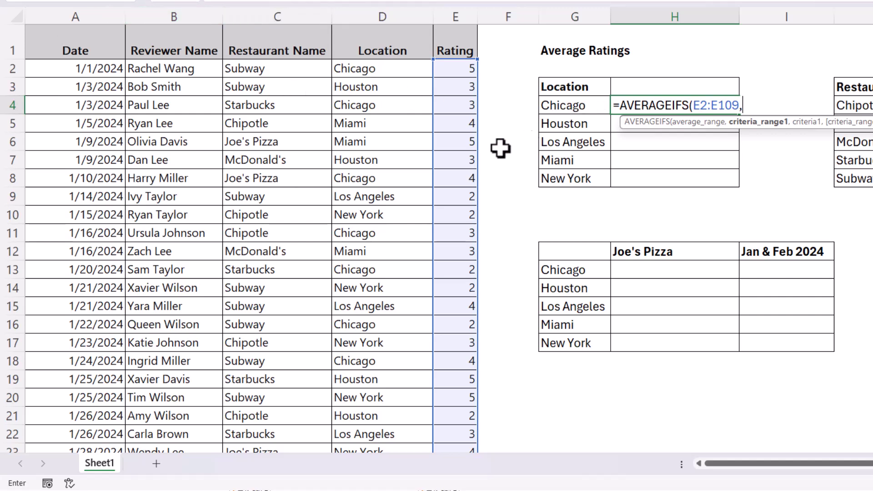
- Complete the H4 formula with the locations in D2:D109 as the criteria range and G4 as the criterion
click(381, 68)
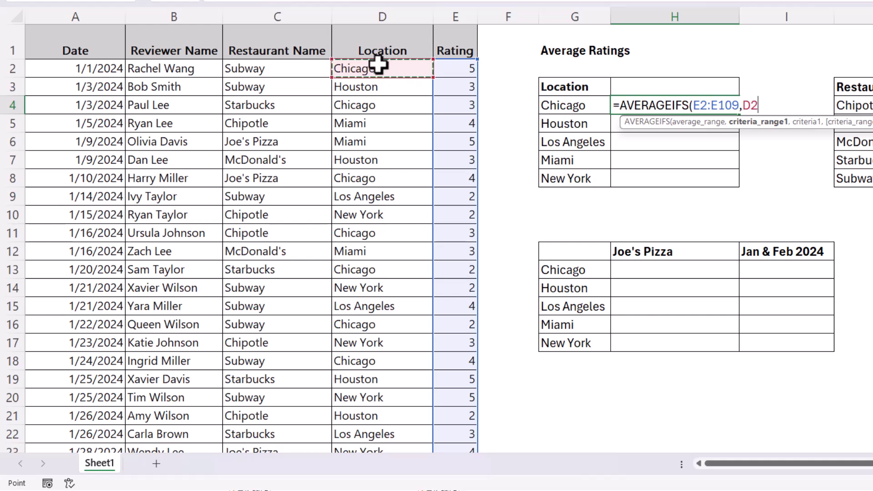
key(ctrl+shift+Down)
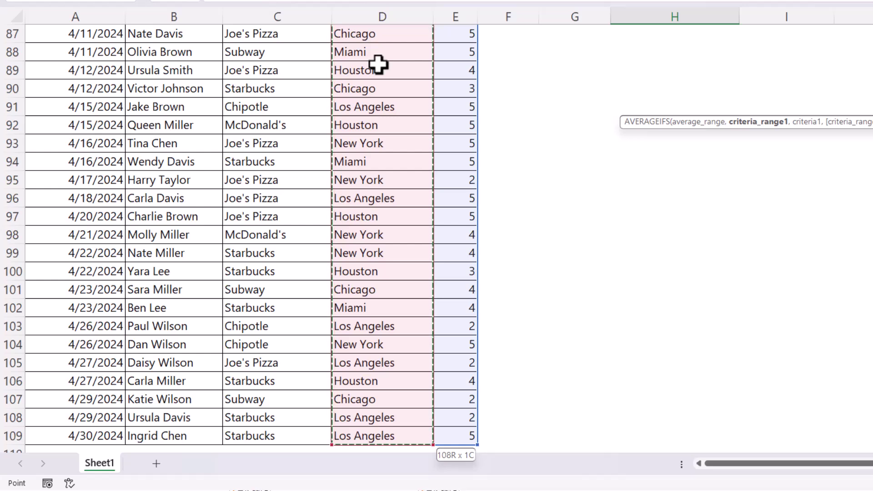
key(ctrl+BackSpace)
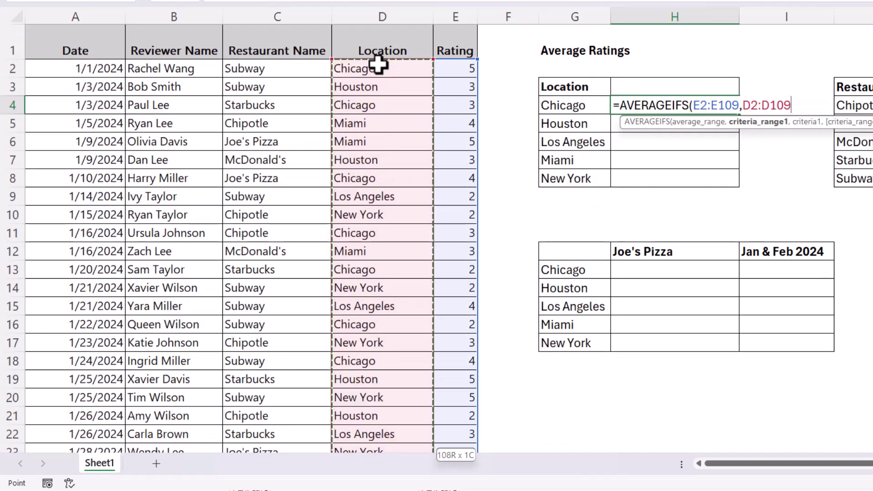
text(,)
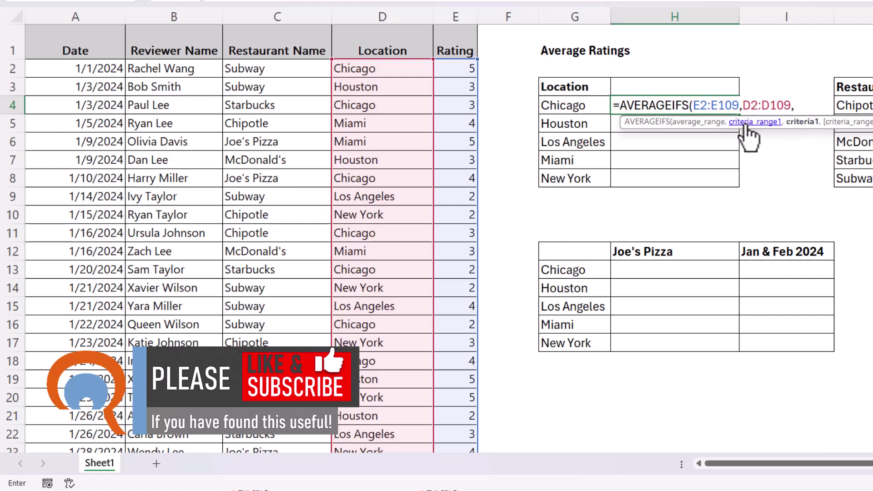
click(591, 106)
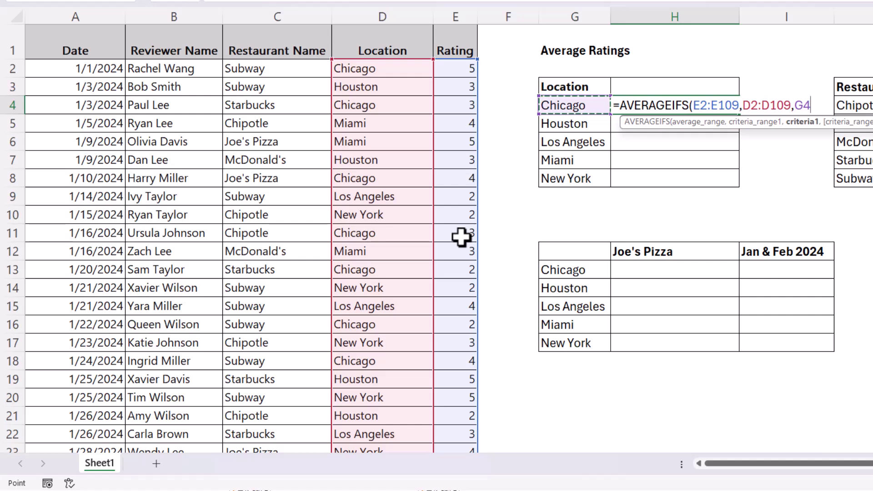
text())
key(Return)
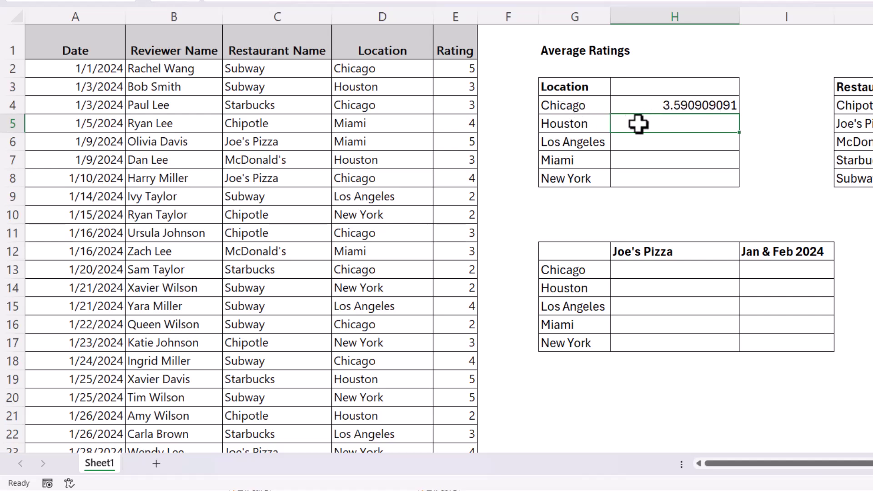
- Make both ranges in the H4 formula absolute, as $E$2:$E$109 and $D$2:$D$109, leaving G4 relative
click(700, 101)
double_click(700, 101)
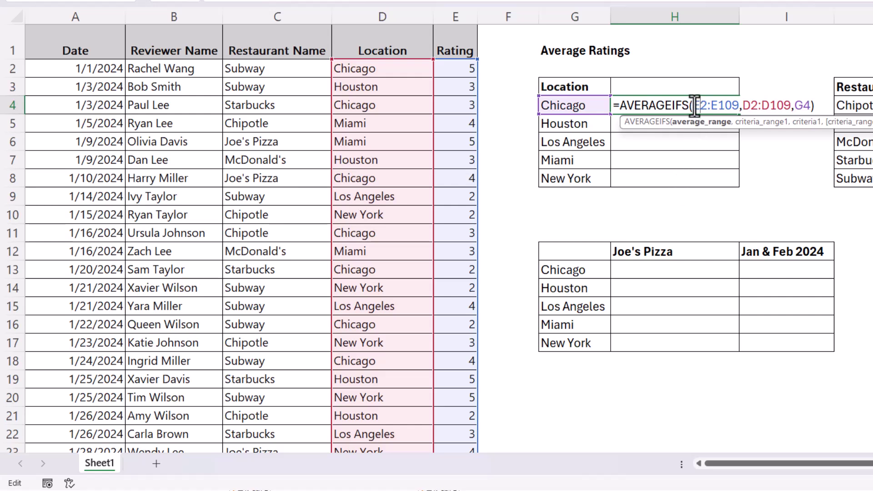
drag(695, 105, 790, 105)
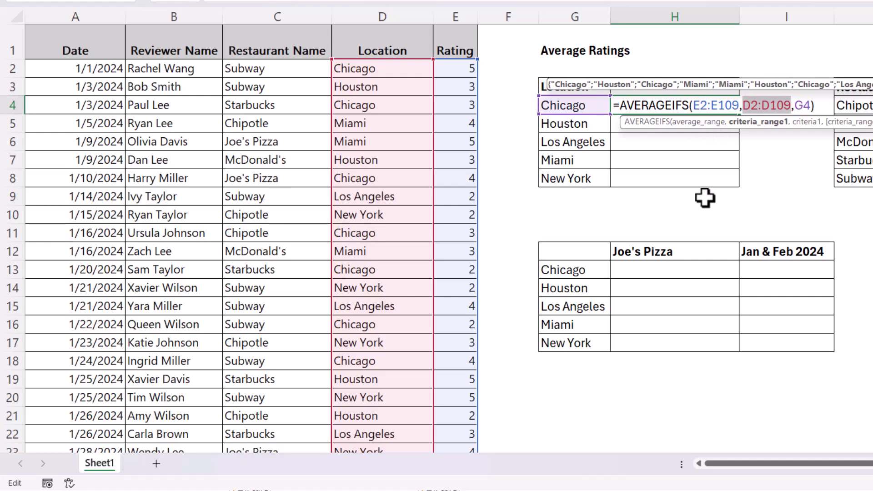
mouse_move(740, 100)
mouse_down()
mouse_move(690, 104)
mouse_move(739, 106)
mouse_up()
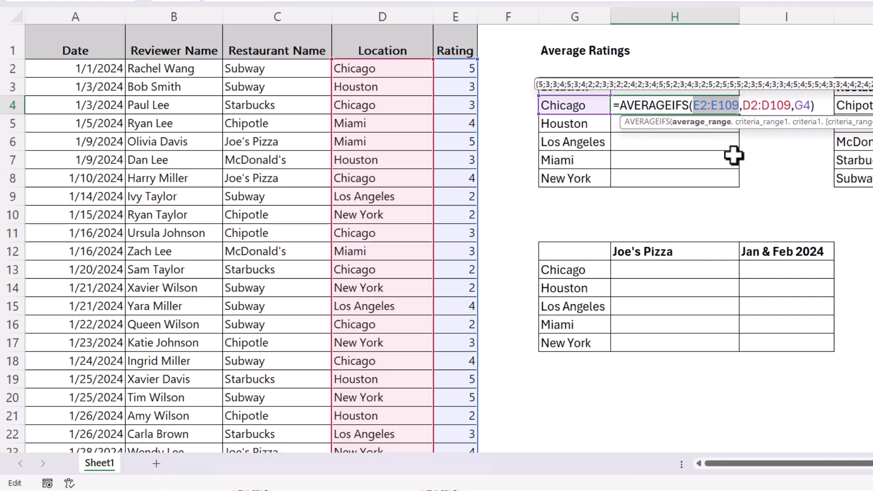
key(F4)
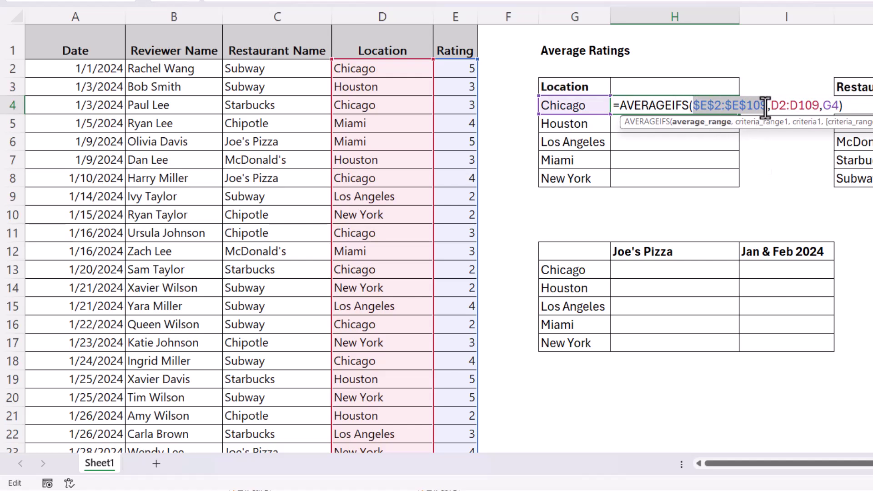
drag(772, 104, 821, 104)
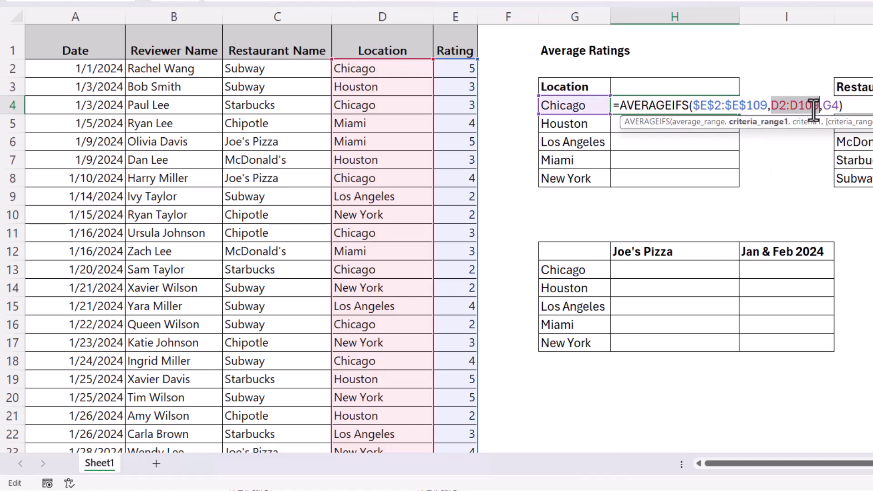
key(F4)
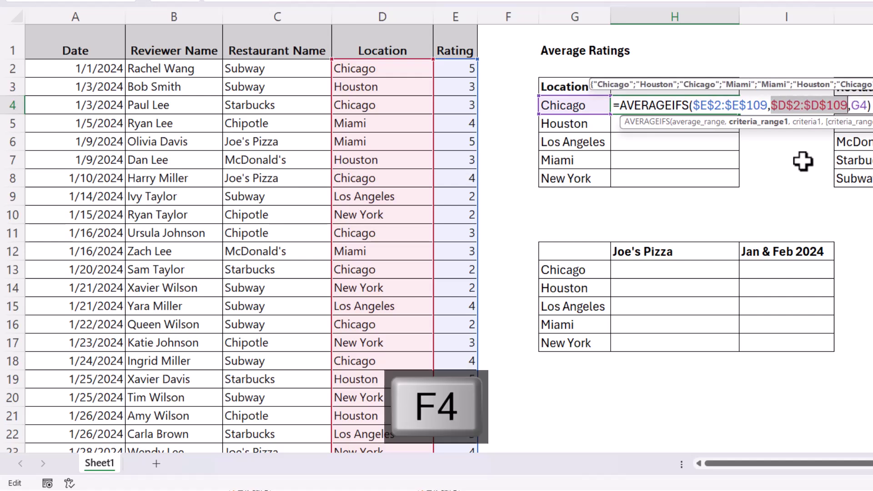
key(Return)
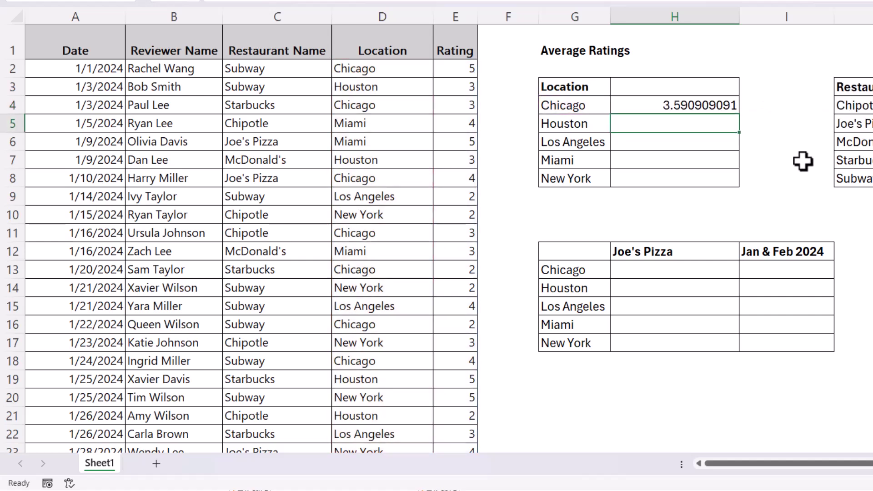
- Fill the Chicago average formula down through H8 and format the location averages to one decimal place
click(716, 103)
double_click(741, 118)
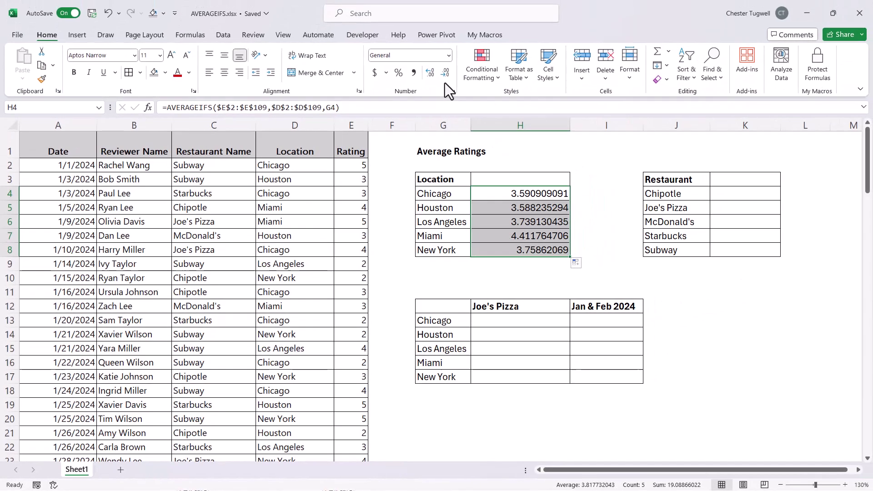
click(443, 74)
click(443, 75)
click(443, 74)
click(443, 75)
click(443, 74)
click(443, 75)
click(443, 75)
click(443, 74)
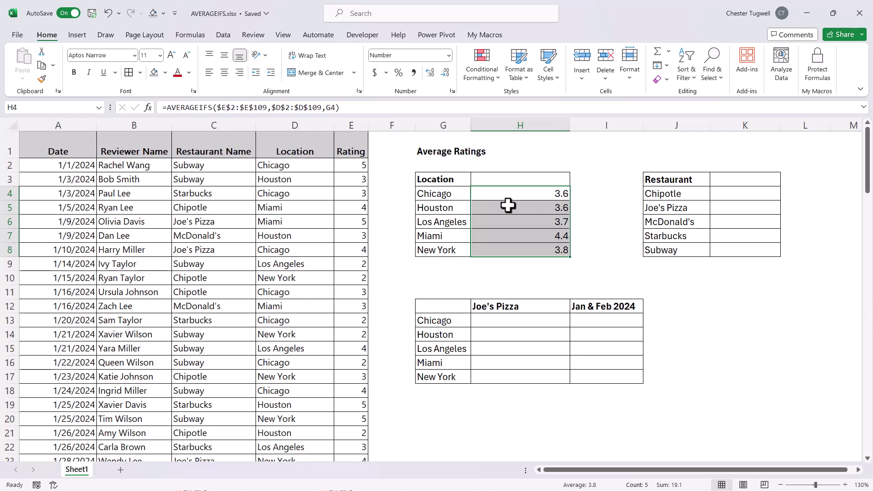
- Start an AVERAGEIFS formula in K4 for Chipotle, with the absolute ratings range $E$2:$E$109 as the average range
click(734, 193)
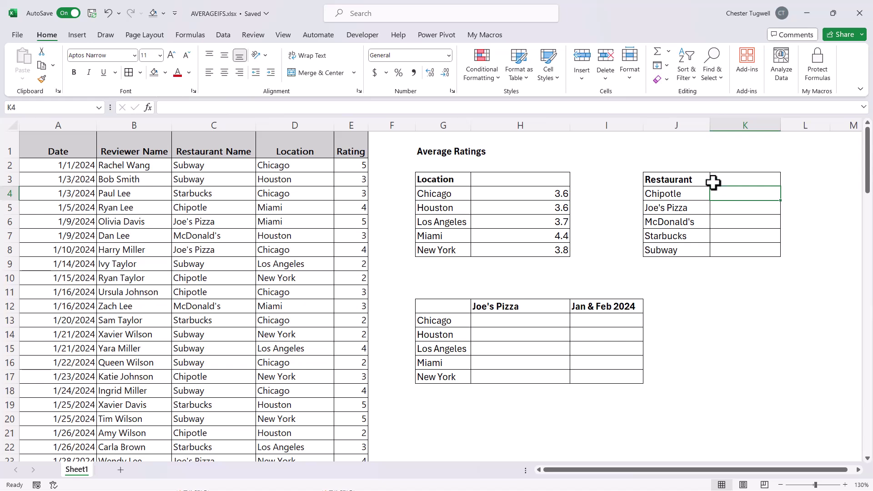
text(=aver)
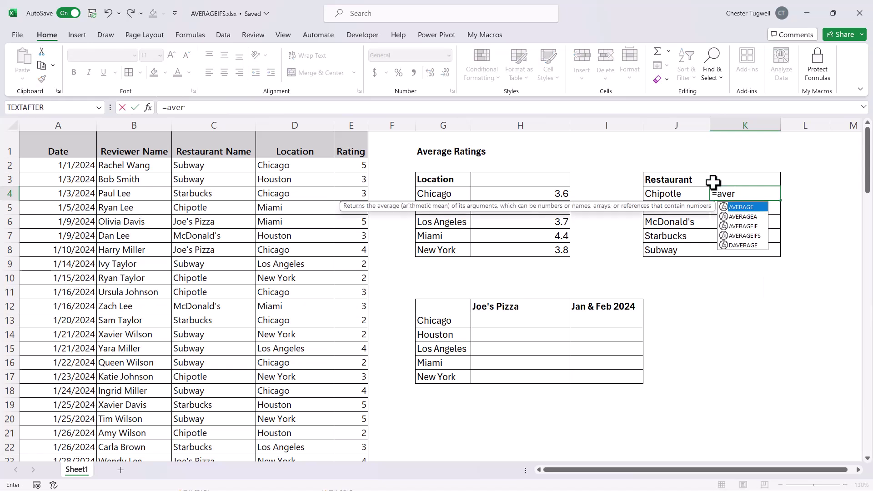
double_click(743, 235)
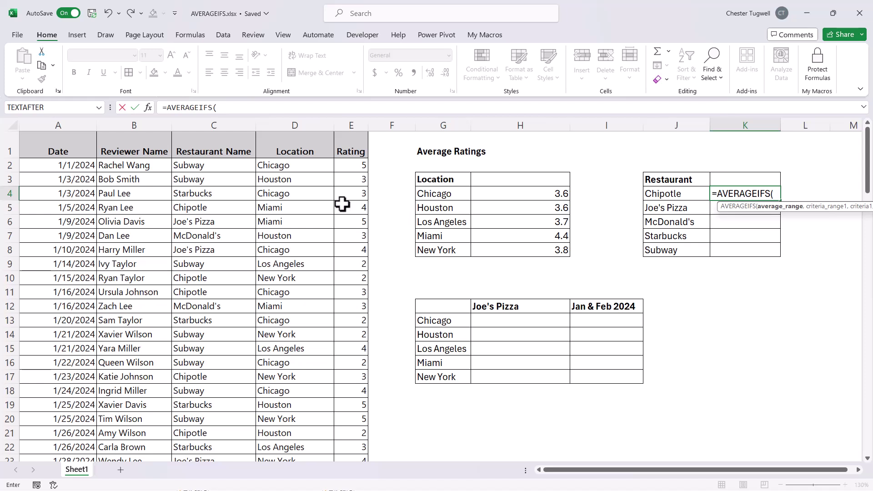
click(351, 166)
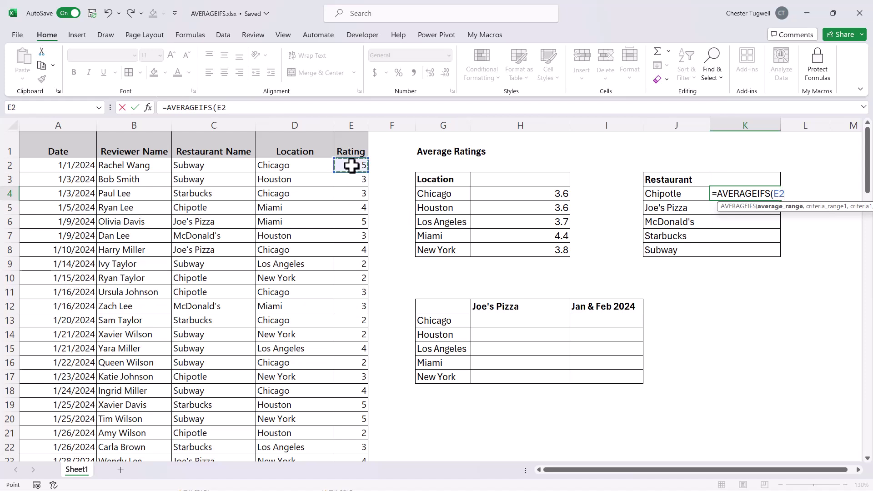
key(ctrl+shift+Down)
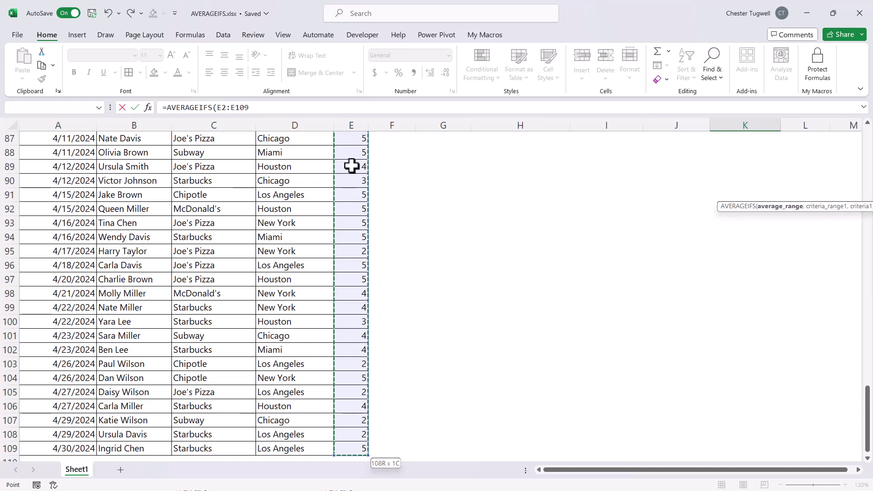
key(F4)
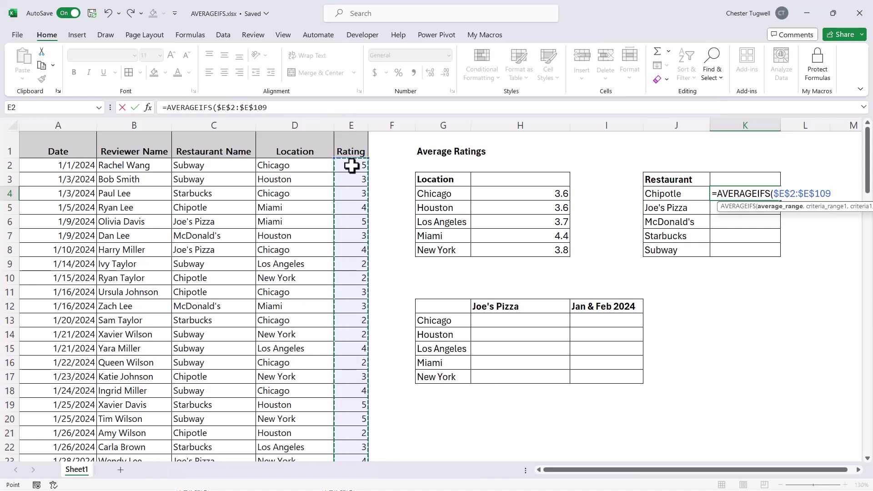
text(,)
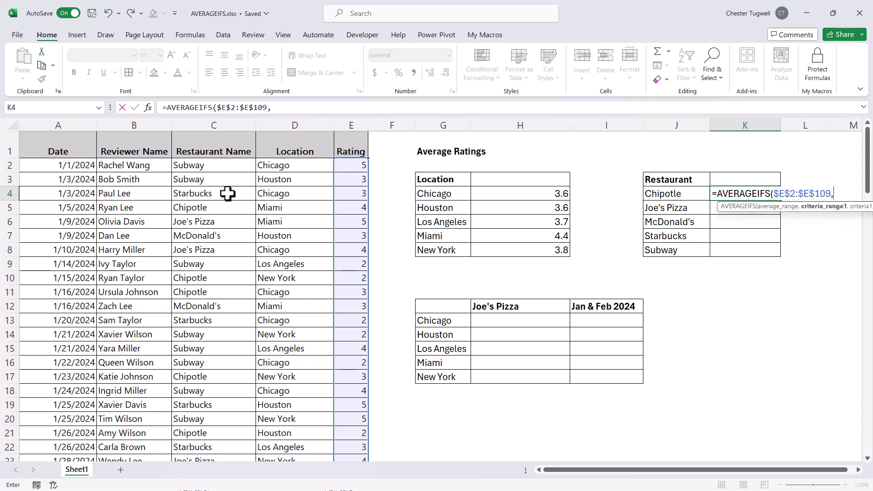
- Complete the K4 formula with the restaurant names in $C$2:$C$109 as the criteria range and J4 as the criterion
click(210, 166)
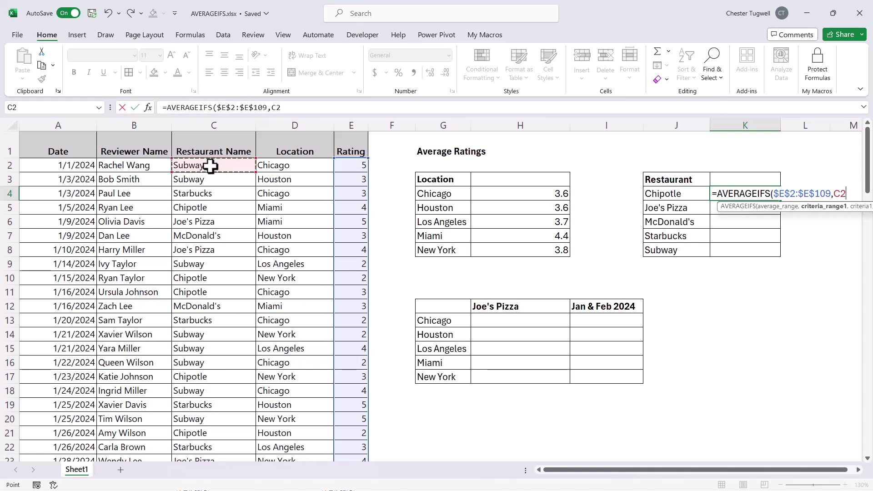
key(ctrl+shift+Down)
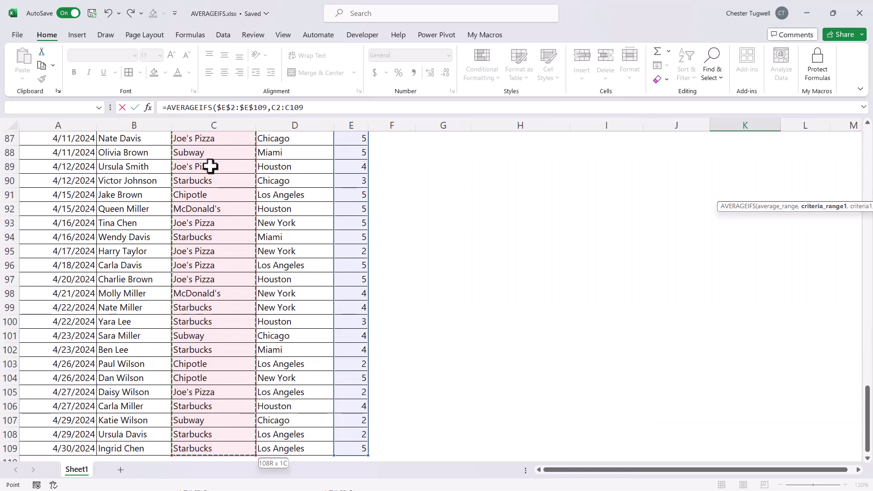
key(F4)
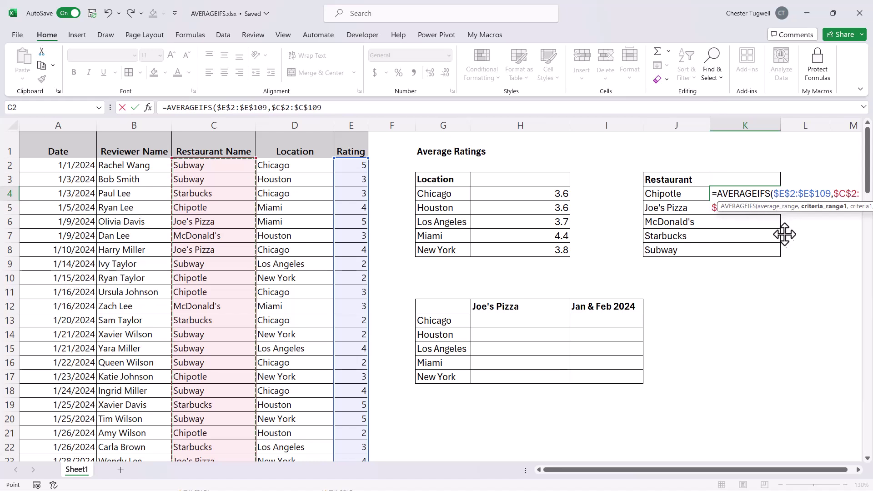
drag(784, 209, 783, 238)
text(,)
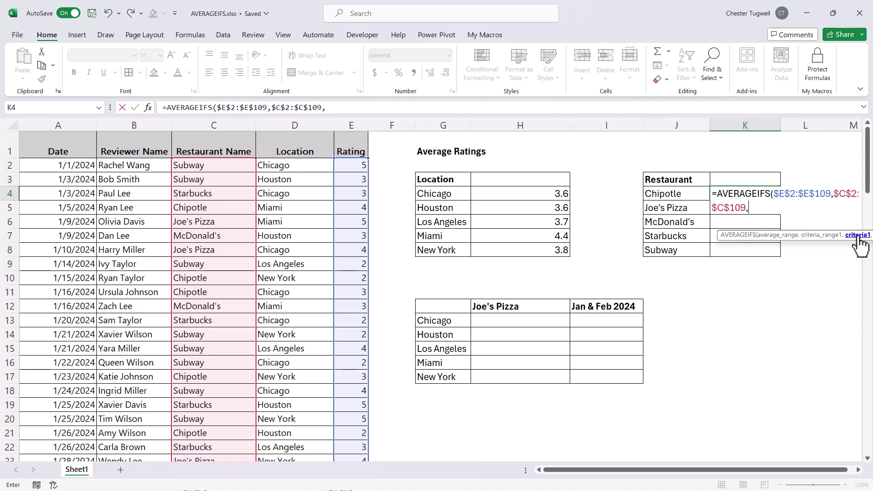
click(677, 194)
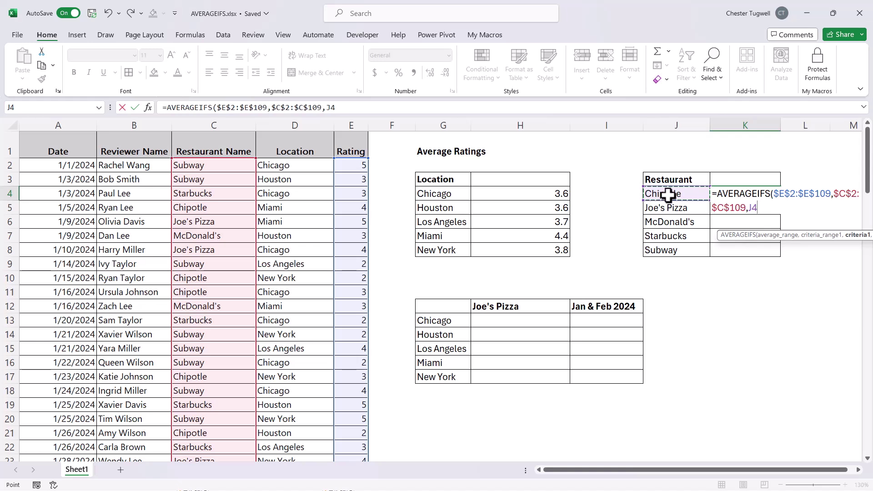
text())
key(Return)
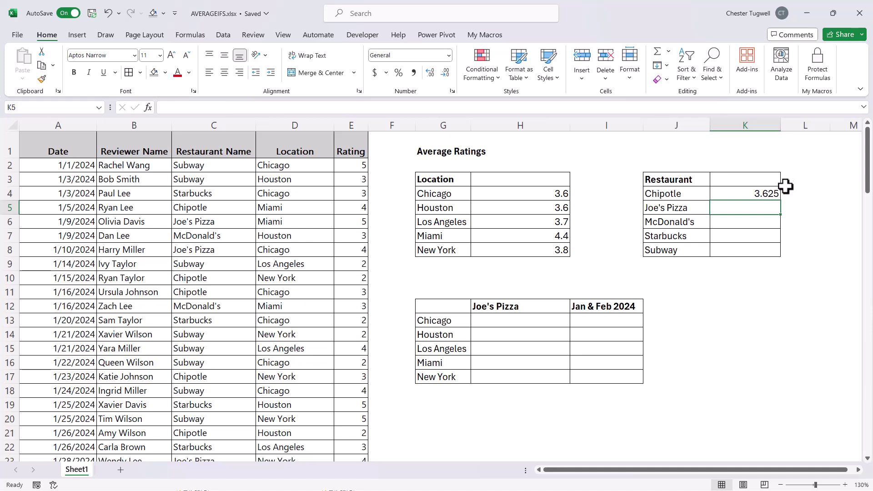
- Fill the Chipotle average formula down through K8 and format the restaurant averages to one decimal place
click(776, 197)
double_click(783, 202)
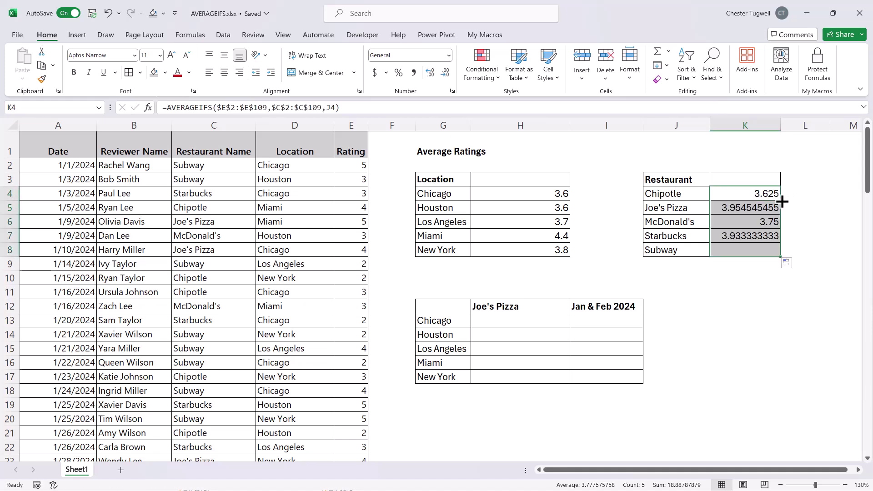
click(445, 71)
click(444, 72)
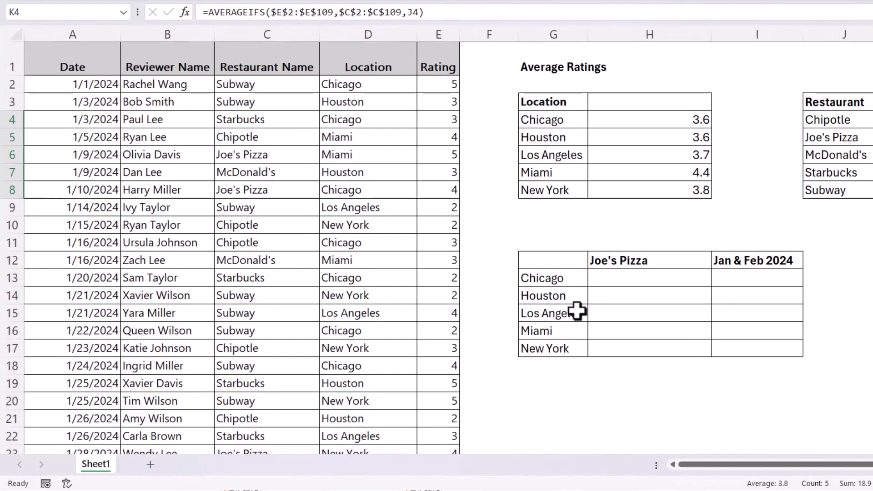
- Start an AVERAGEIFS formula in H13 for Chicago and Joe's Pizza, with the absolute ratings range $E$2:$E$109 as the average range
click(622, 280)
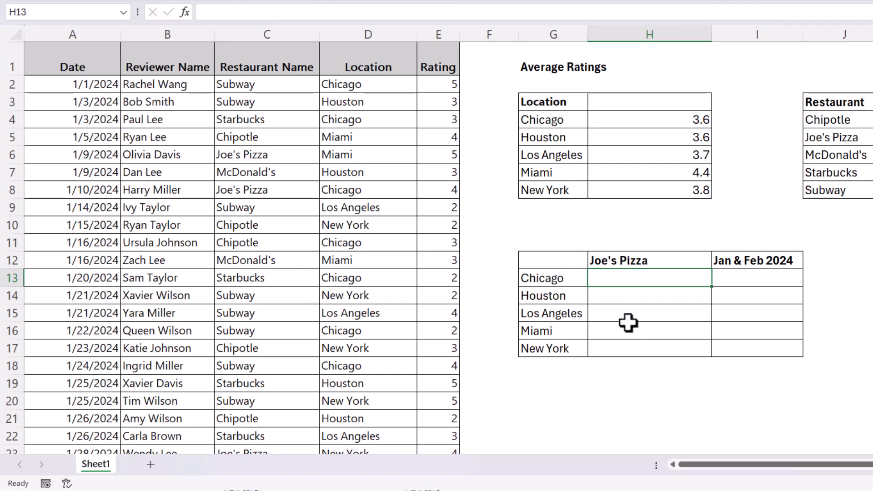
text(=aver)
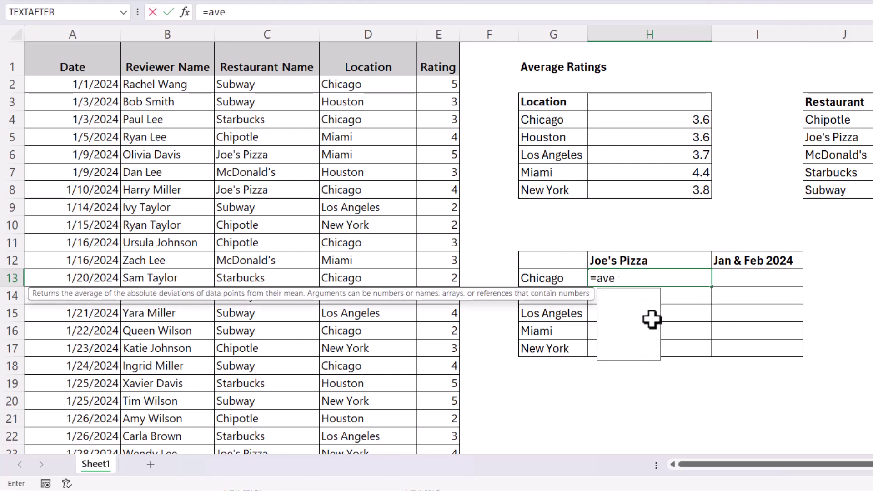
double_click(650, 330)
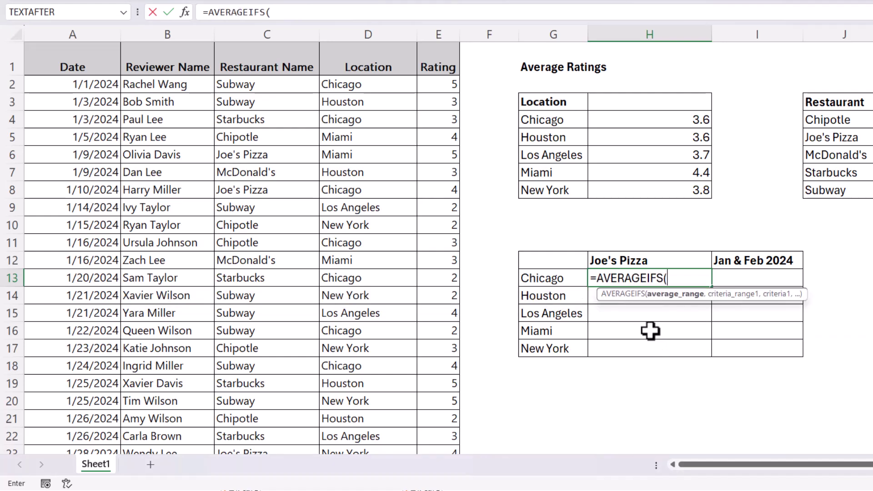
click(441, 89)
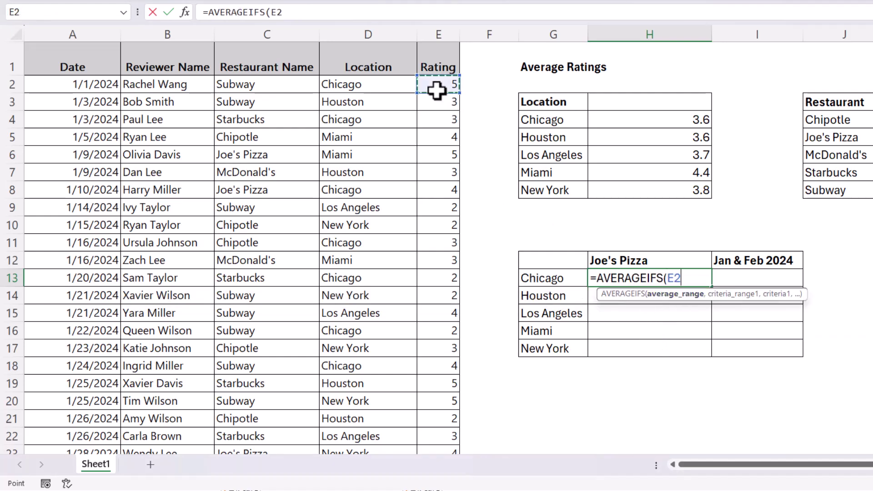
key(ctrl+shift+Down)
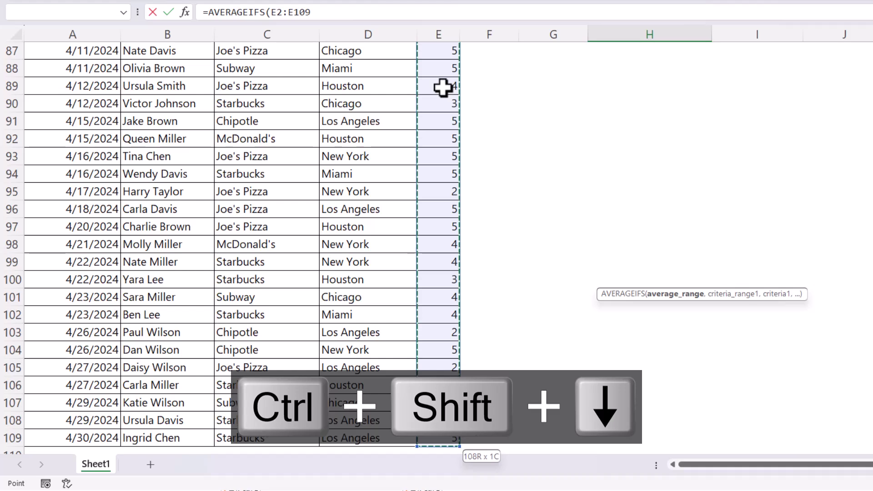
key(F4)
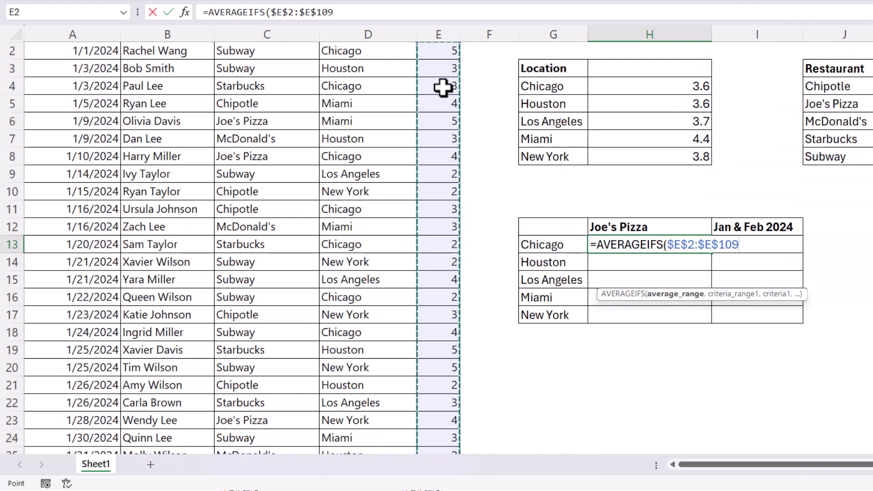
text(,)
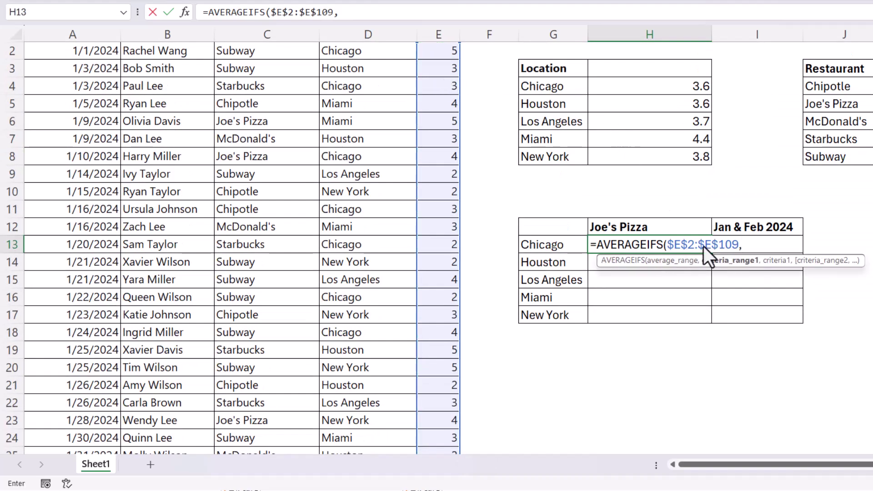
- Add the absolute location range $D$2:$D$109 to the H13 formula as the first criteria range, with G13 as its criterion
scroll(581, 249, up, 1)
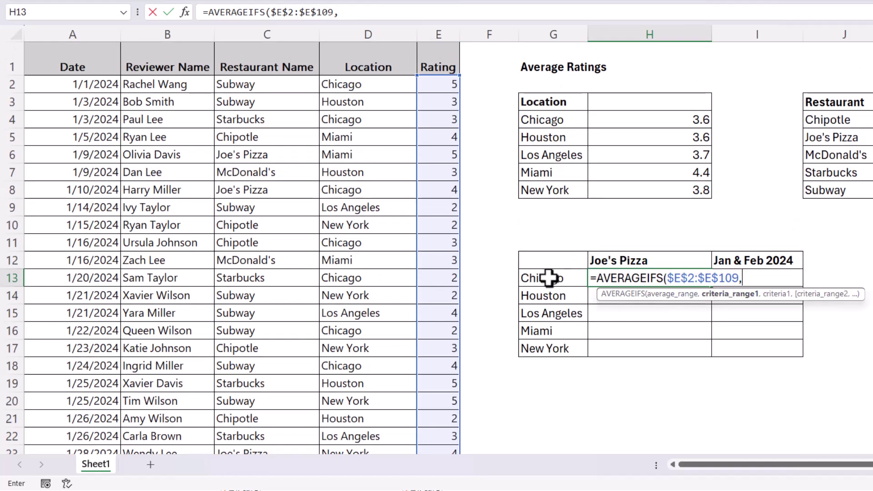
click(393, 85)
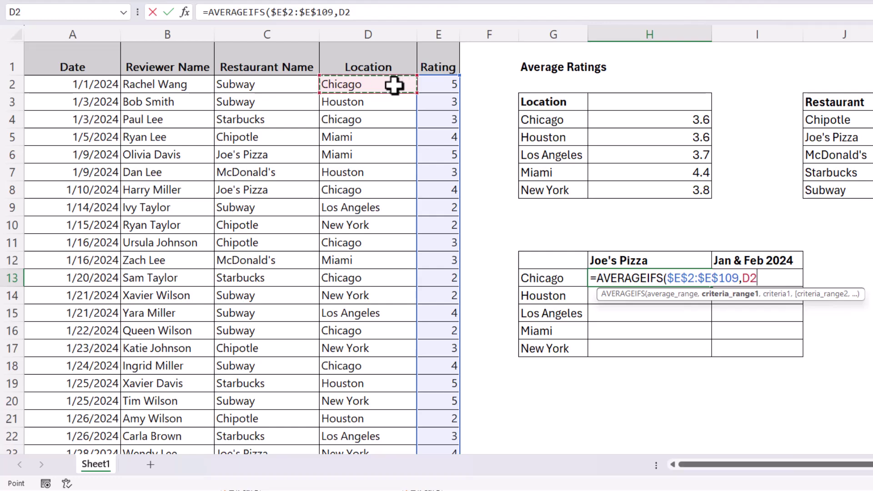
key(ctrl+shift+Down)
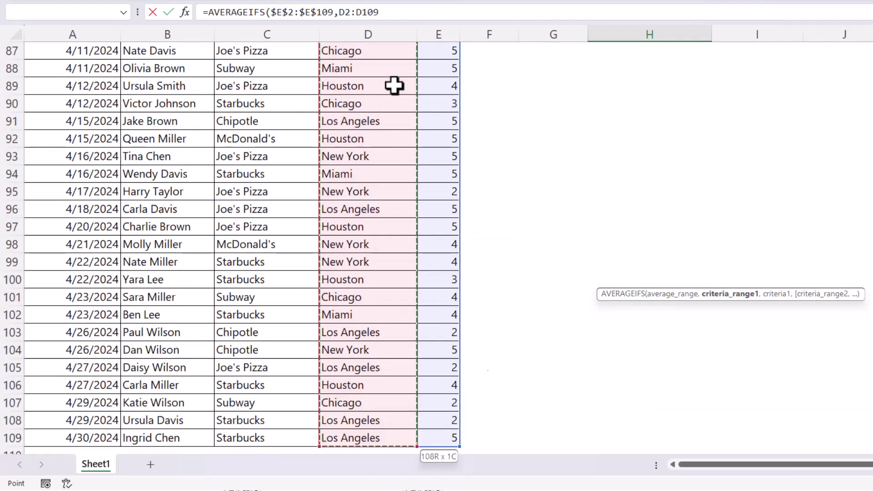
key(F4)
text(,)
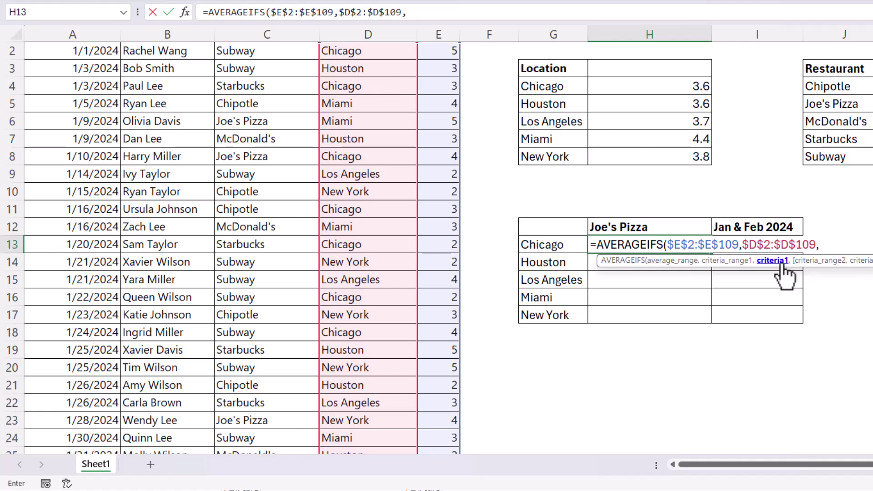
click(536, 246)
text(,)
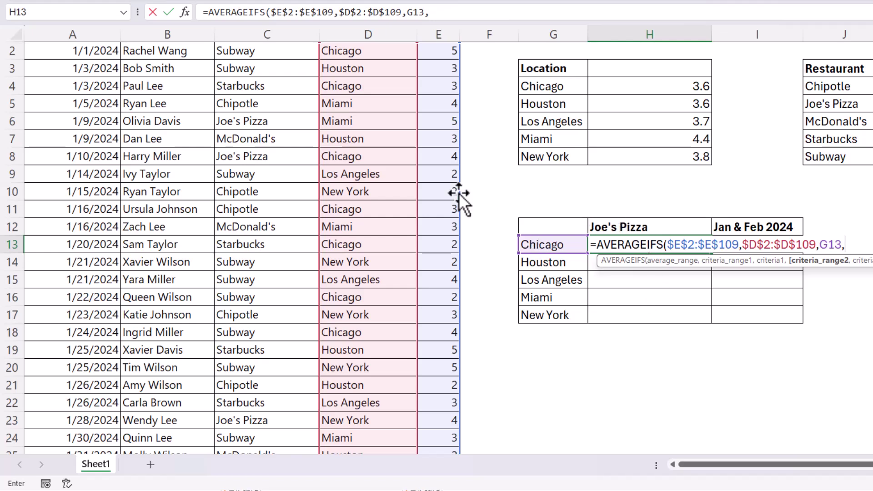
- Complete the H13 formula with the restaurant names in $C$2:$C$109 as the second criteria range and $H$12 as the absolute criterion
scroll(471, 196, up, 1)
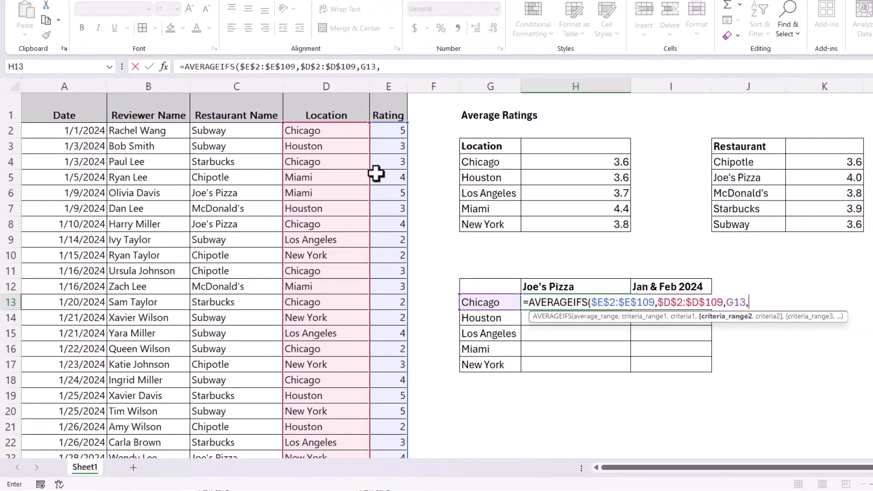
click(262, 131)
key(ctrl+shift+Down)
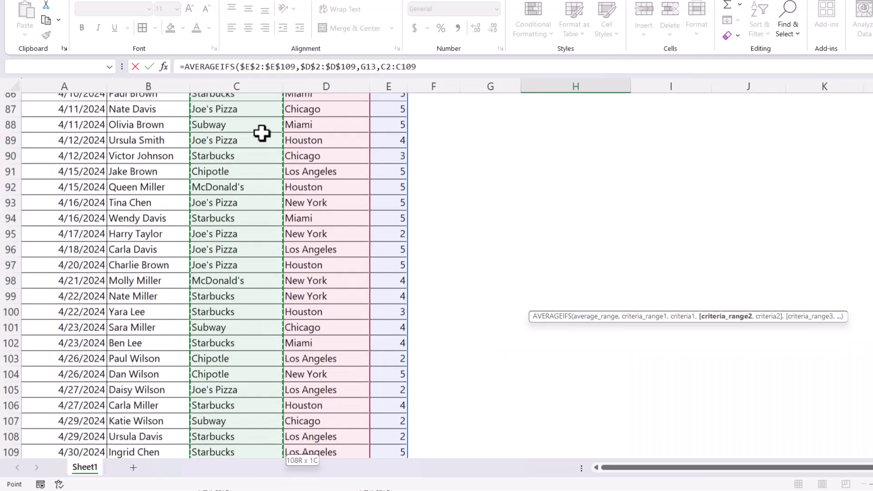
key(F4)
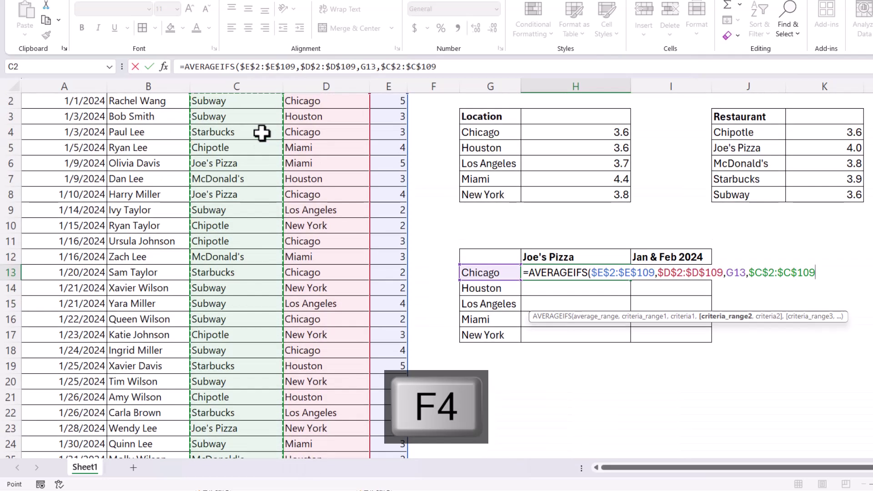
text(,)
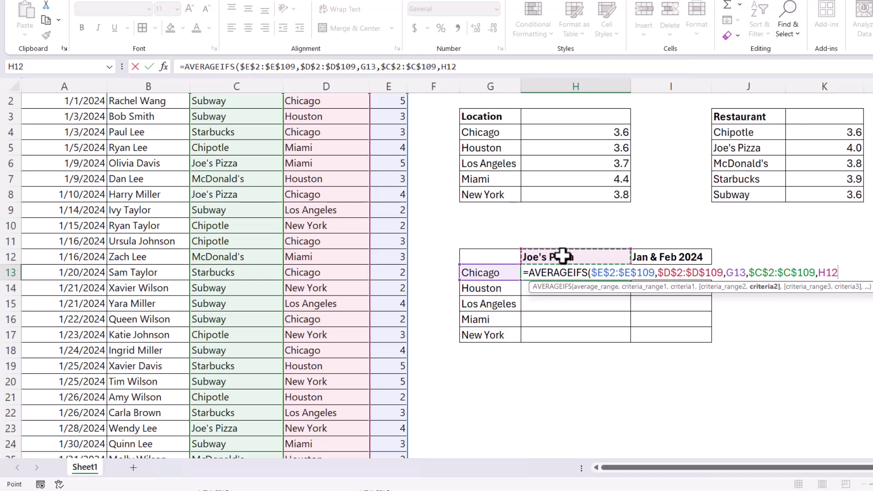
key(F4)
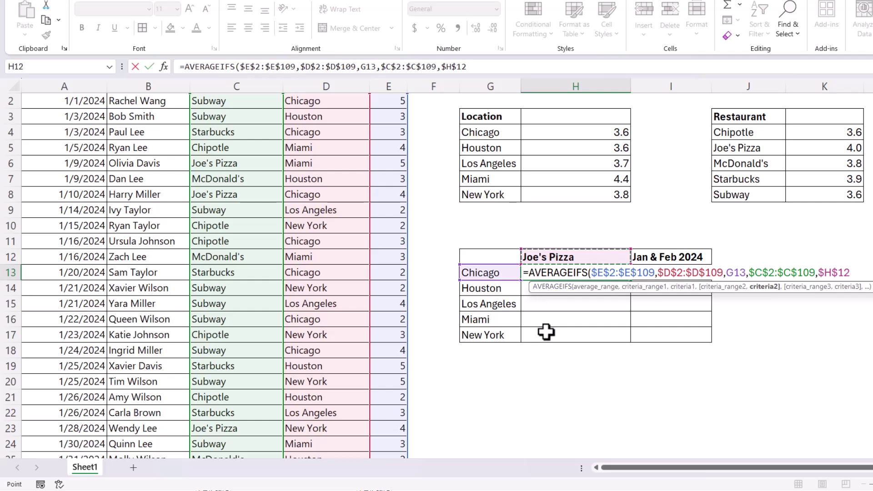
text())
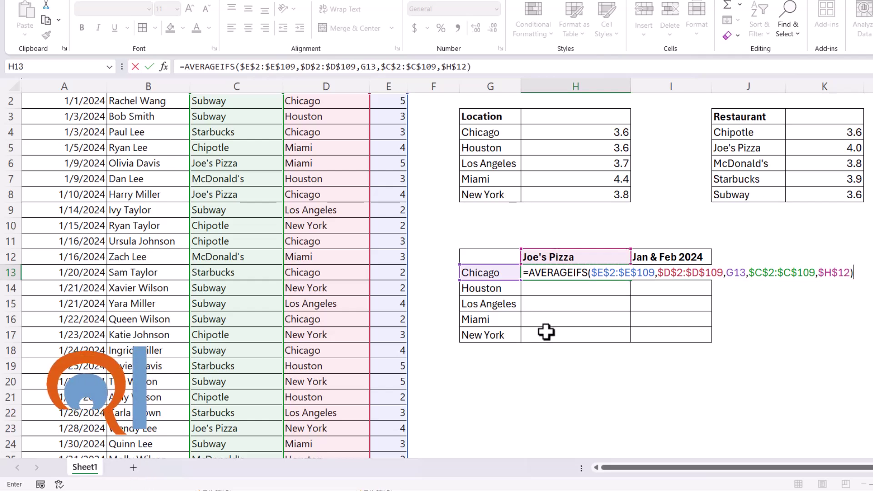
key(Return)
- Fill the H13 formula down through H17 and format the Joe's Pizza averages to one decimal place
click(610, 273)
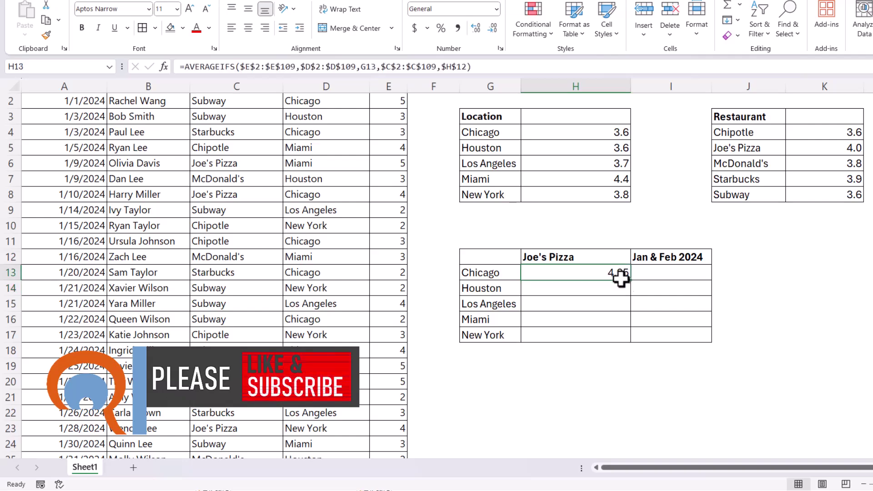
double_click(631, 281)
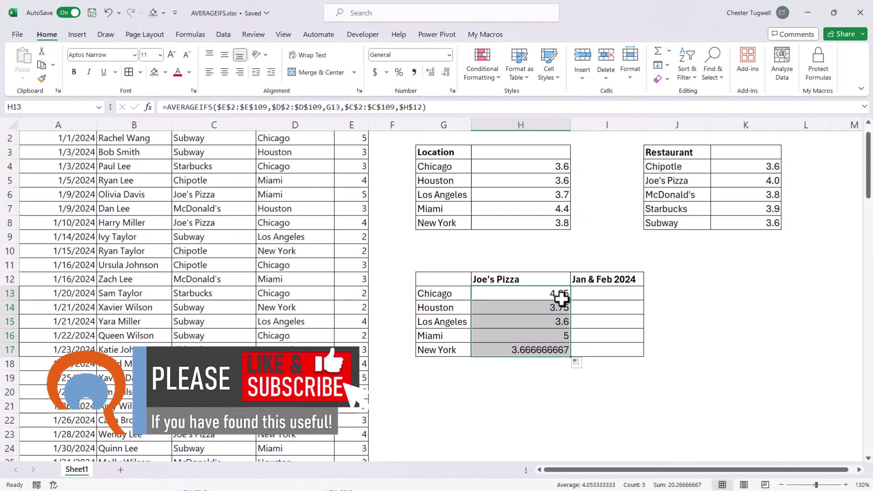
click(477, 43)
click(477, 43)
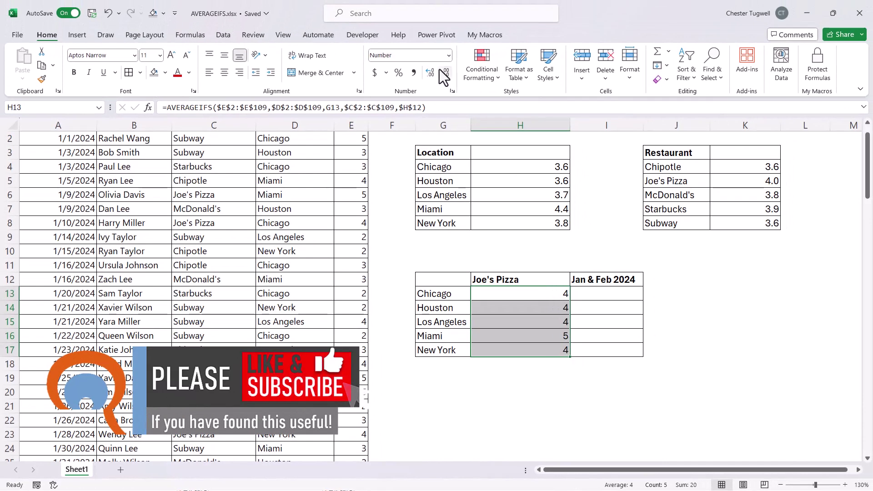
click(430, 71)
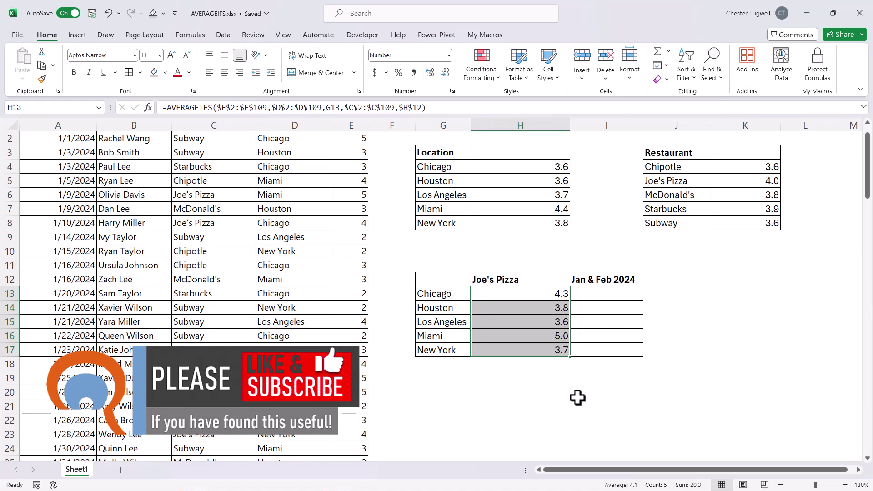
- Review the ranges and criteria referenced by the formula in H13
double_click(557, 296)
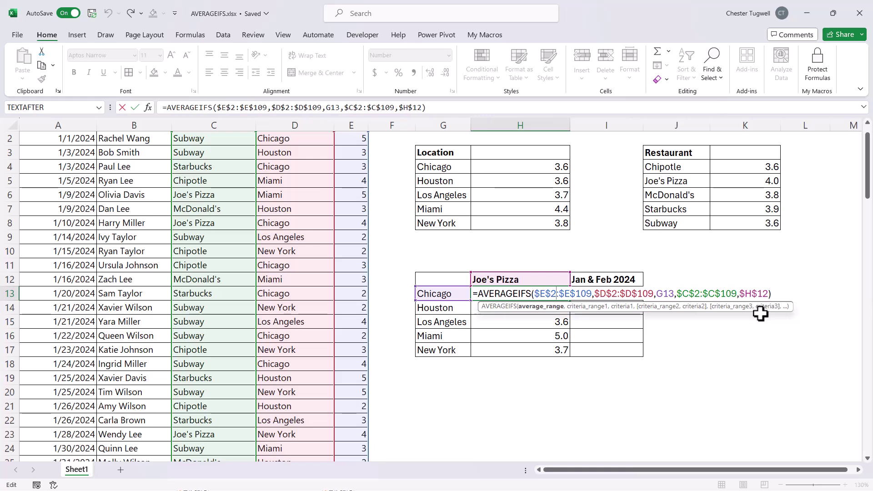
key(Return)
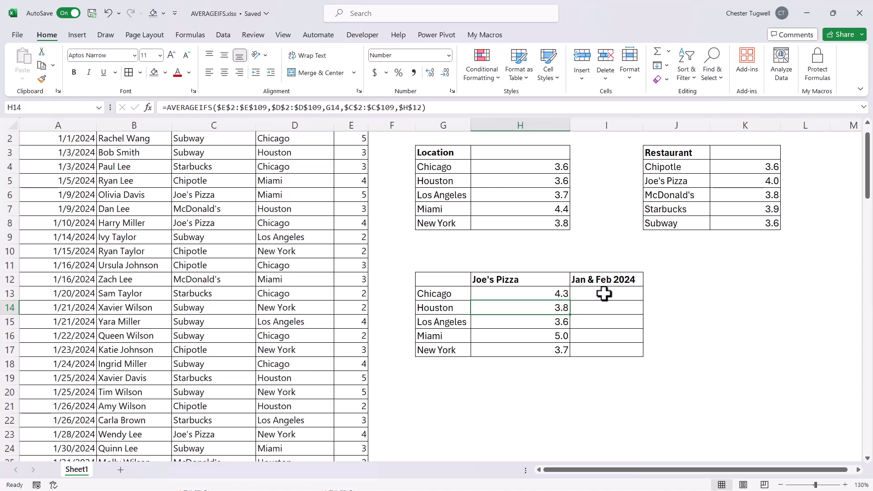
- Start an AVERAGEIFS formula in I13 for Chicago under Jan & Feb 2024, with the row-locked ratings range E$2:E$109 as the average range
scroll(633, 295, up, 1)
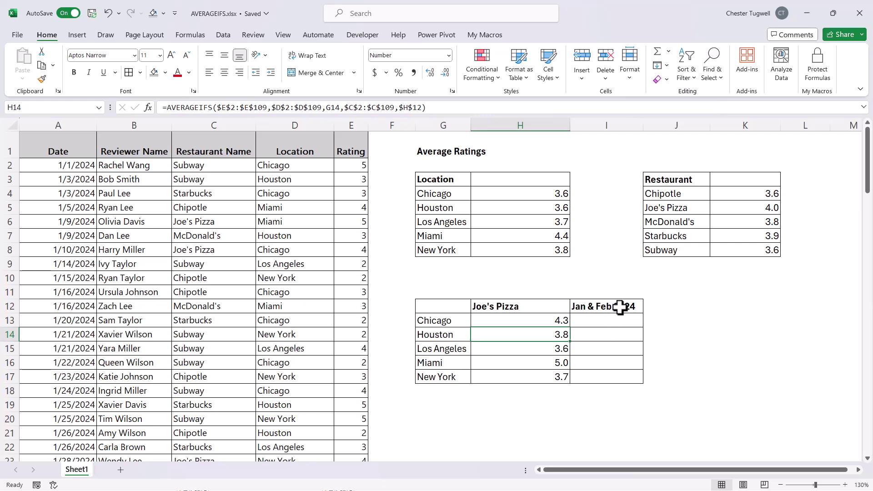
click(584, 324)
text(=)
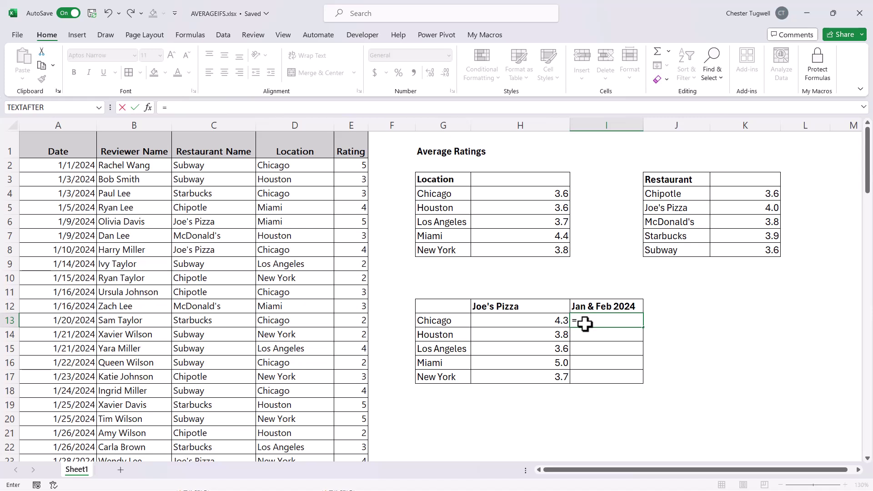
text(avera)
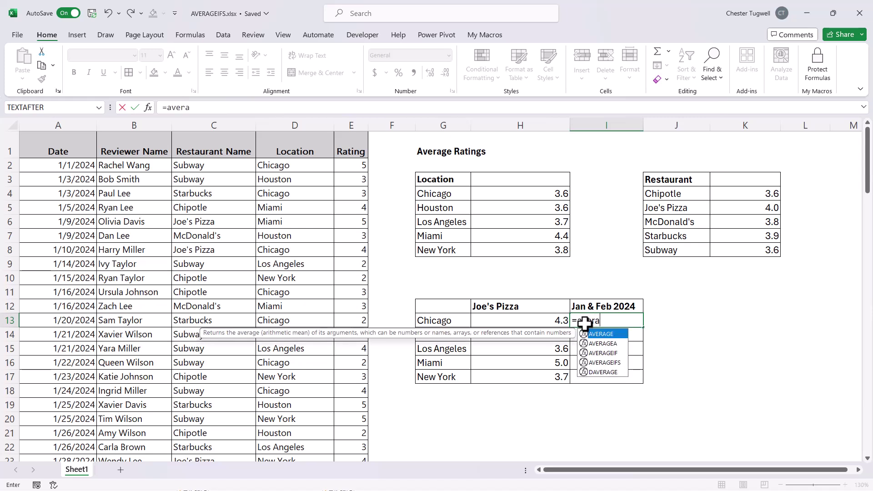
double_click(608, 362)
click(360, 166)
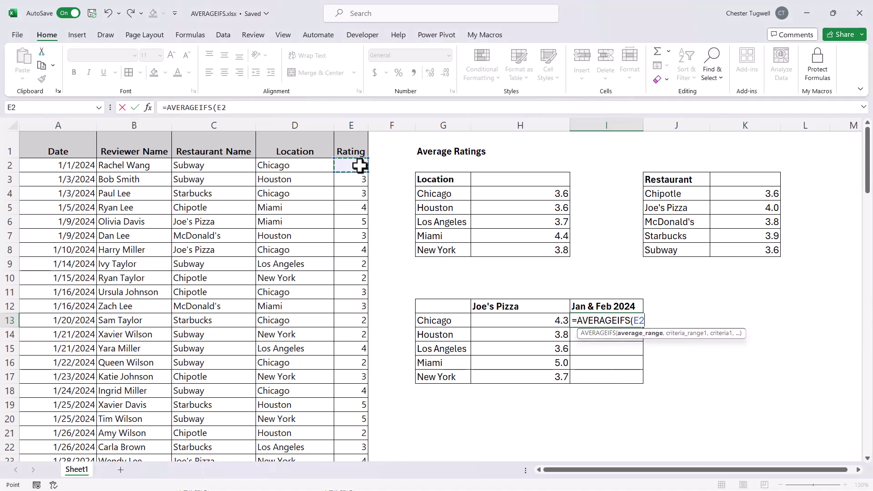
key(ctrl+shift+Down)
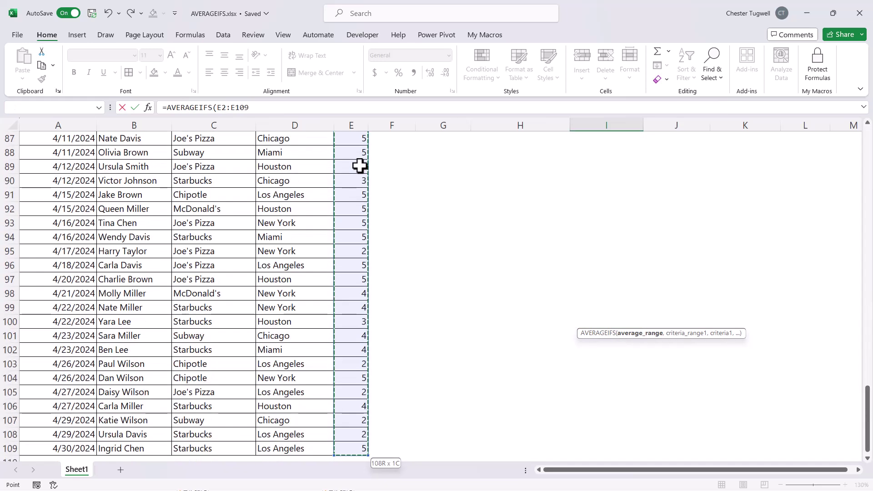
key(F4)
key(F4)
text(,)
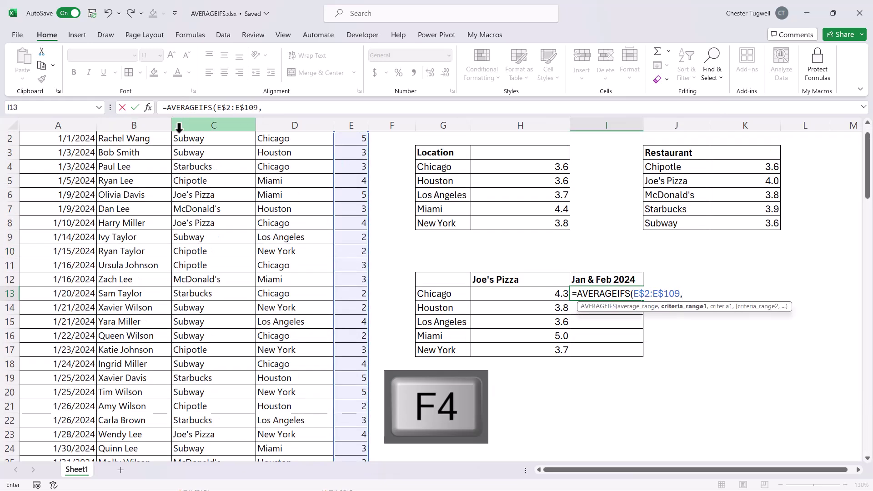
- Add the absolute location range $D$2:$D$109 to the I13 formula as the first criteria range, with G13 as its criterion
scroll(226, 164, up, 1)
click(287, 167)
key(ctrl+shift+Down)
key(F4)
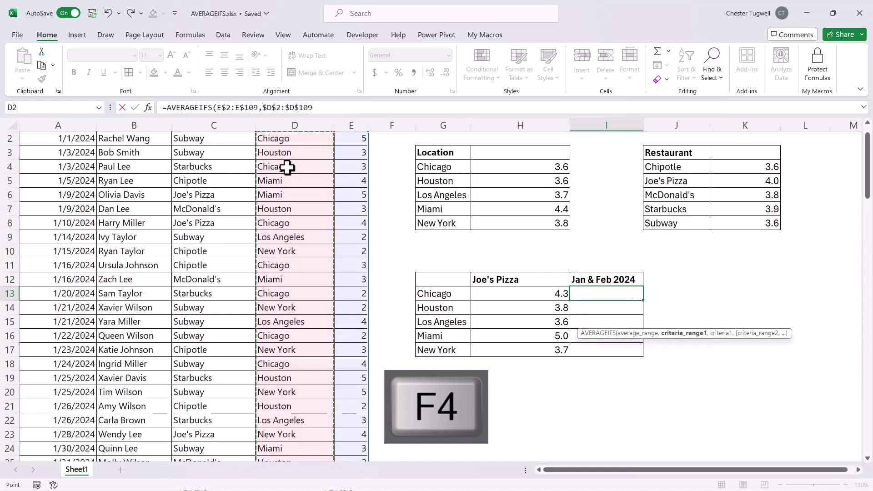
text(,)
click(435, 293)
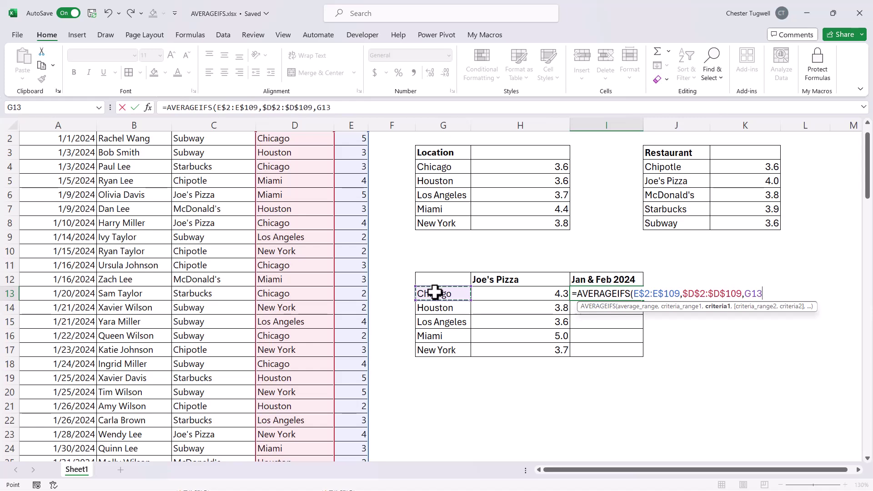
text(,)
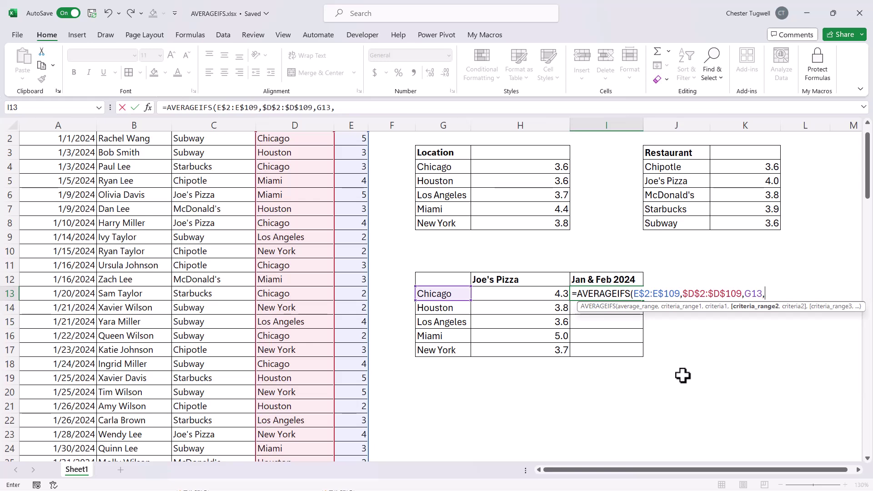
- Add the absolute date range $A$2:$A$109 to the I13 formula as the second criteria range
scroll(132, 225, up, 1)
click(64, 164)
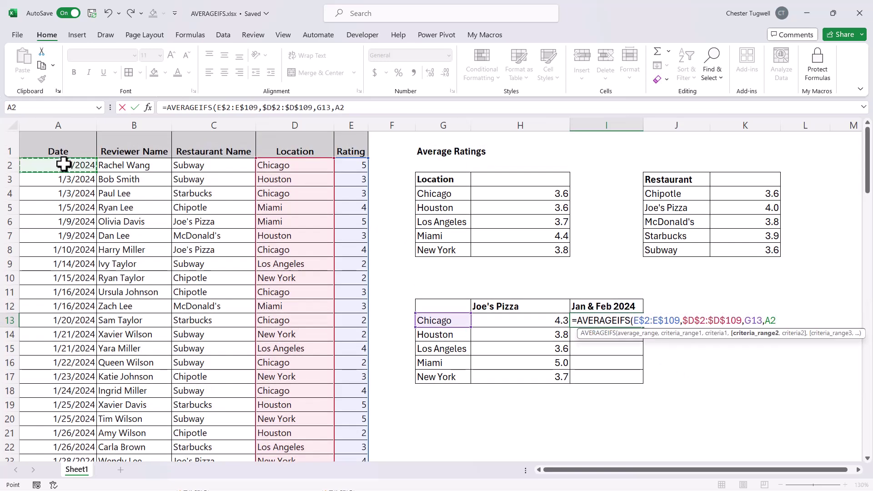
key(ctrl+shift+Down)
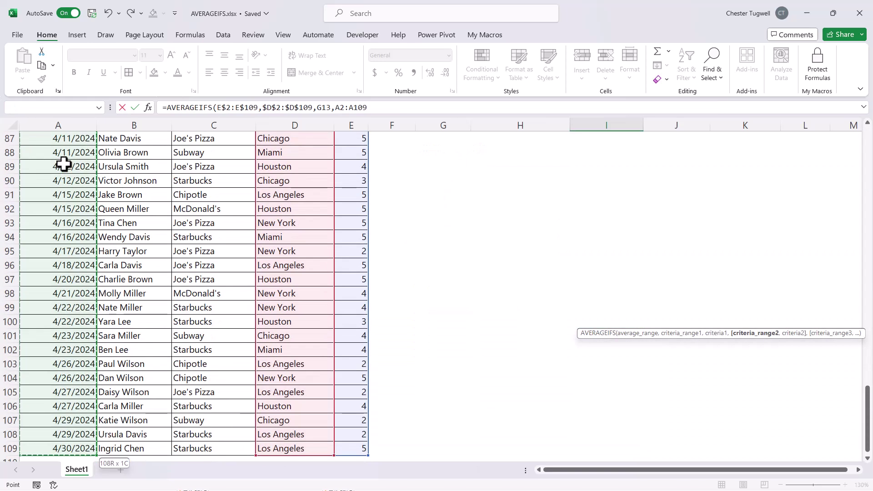
key(F4)
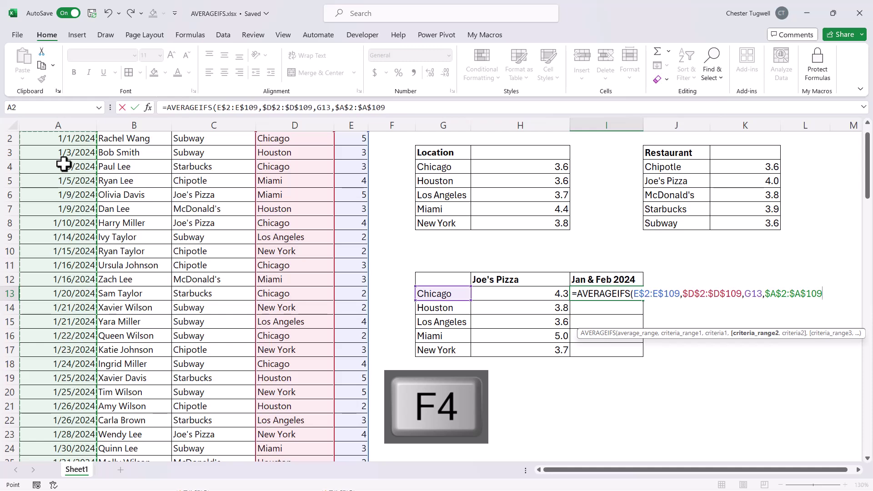
text(,)
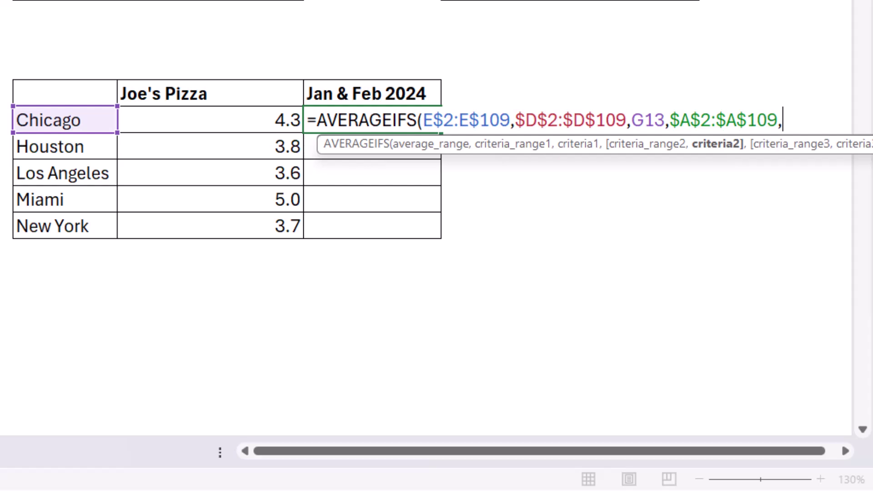
- Enter ">=01/01/2024", enclosed in double quotes, as the second criterion of the I13 formula
text(>=01/01)
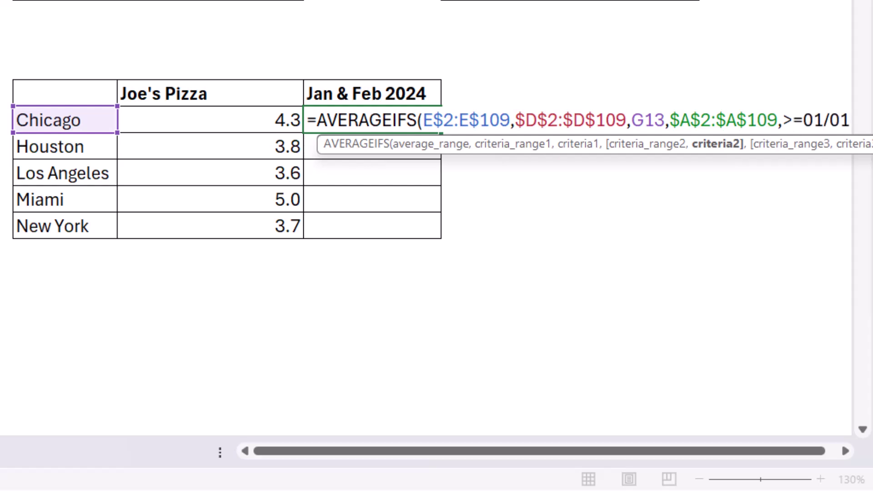
text(/2024)
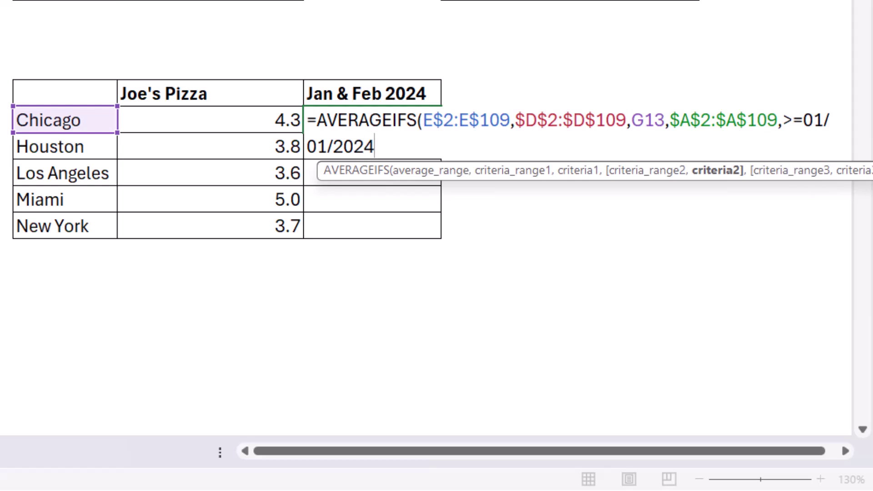
text(")
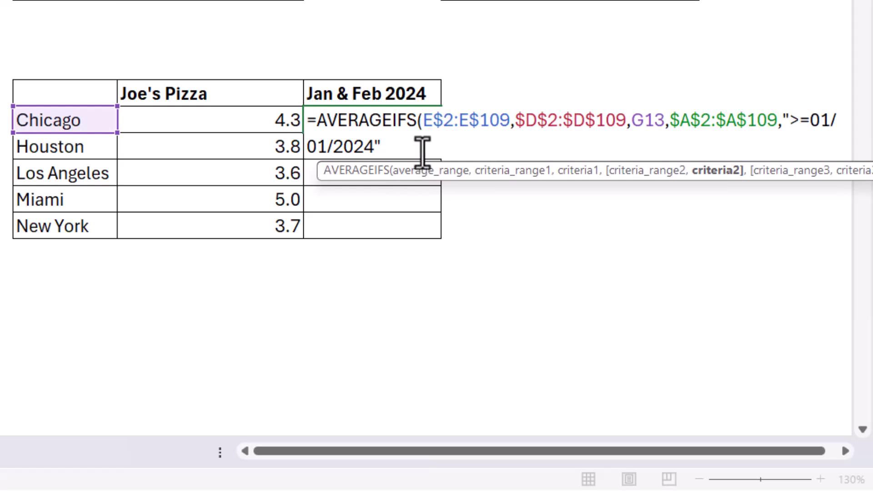
text(,)
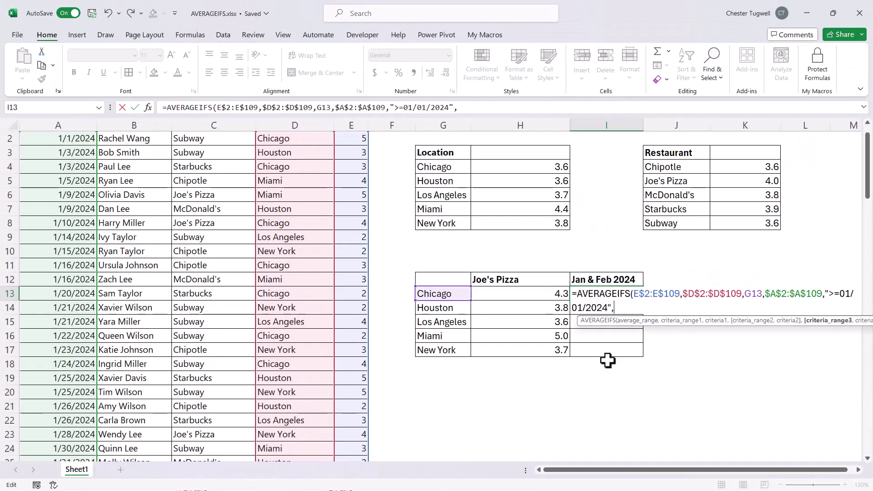
- Add the absolute date range $A$2:$A$109 again as the third criteria range of the I13 formula
scroll(609, 361, up, 1)
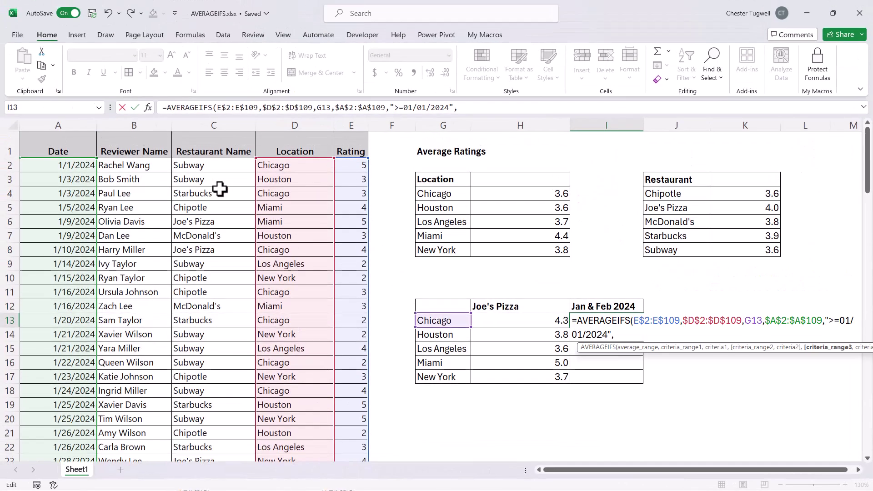
click(59, 165)
key(ctrl+shift+Down)
key(F4)
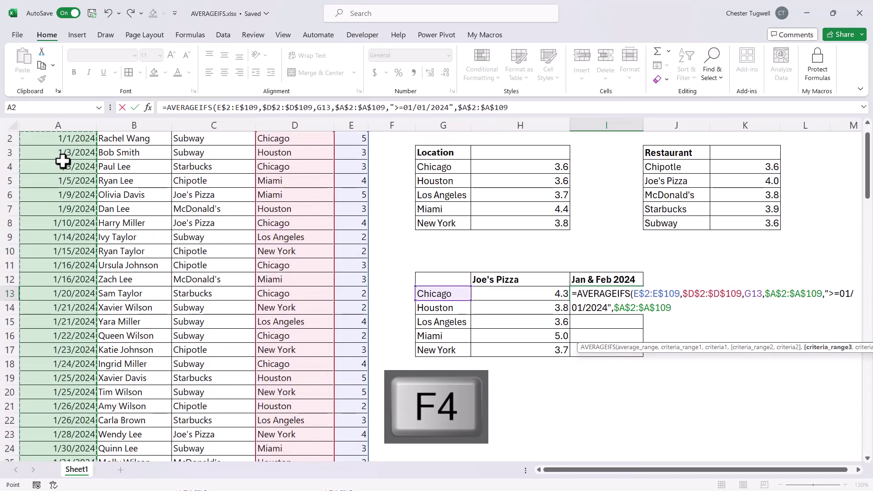
text(,)
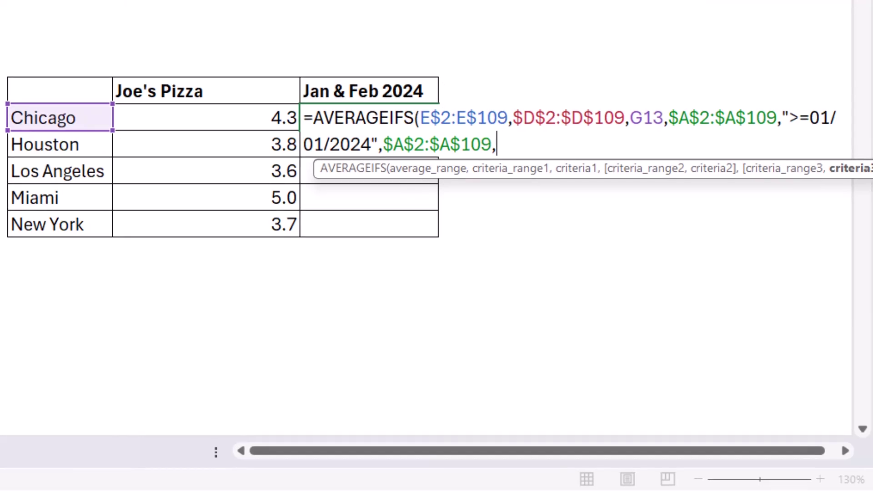
- Enter "<=02/29/2024" in double quotes as the third criterion and complete the I13 formula
text("<=02)
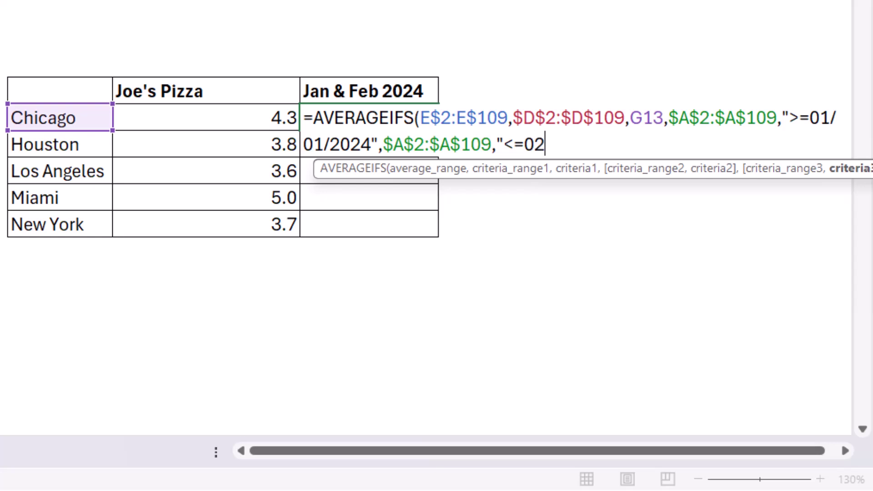
text(/29/2024")
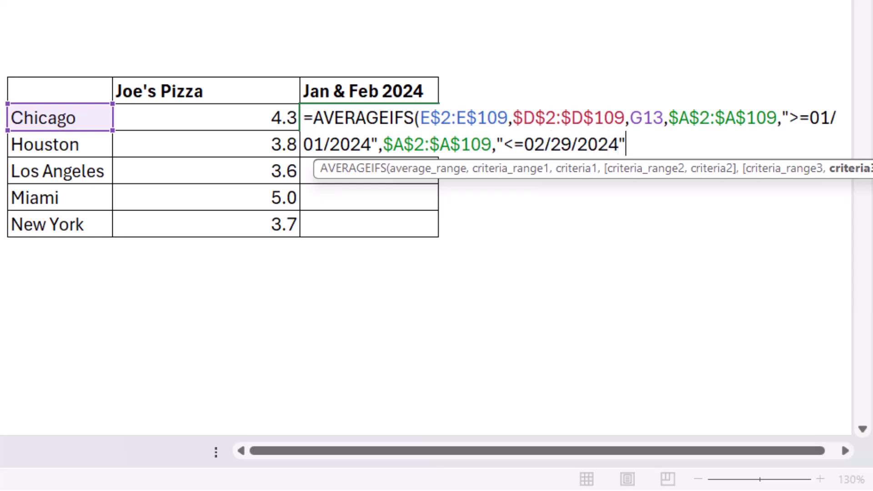
text())
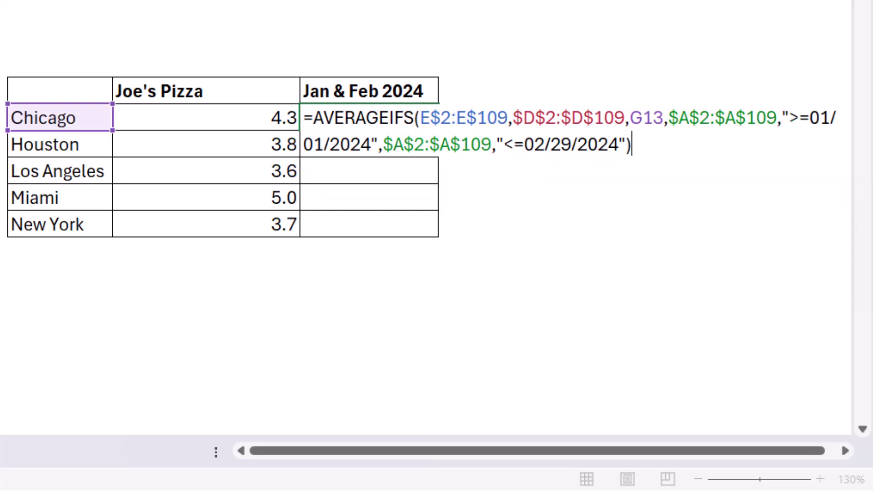
key(Return)
- Fill the I13 formula down through I17 and format the Jan & Feb 2024 averages to one decimal place
click(387, 121)
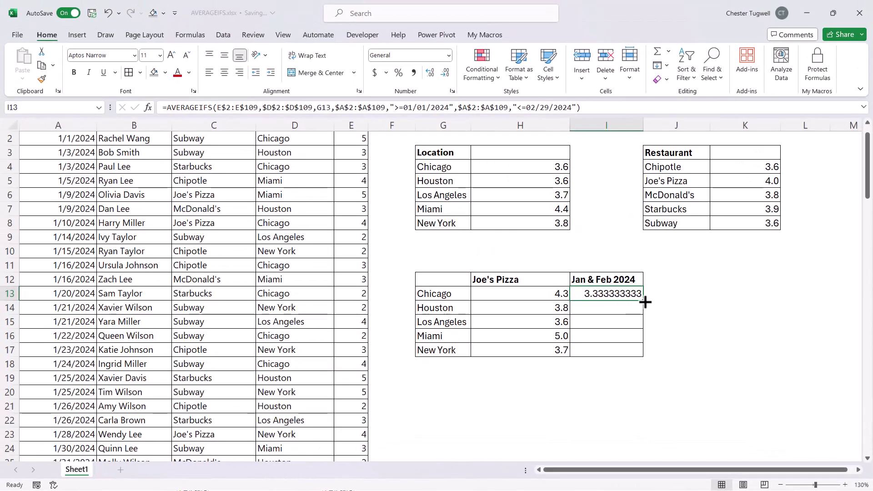
double_click(644, 300)
click(446, 73)
click(446, 73)
click(446, 73)
click(446, 74)
click(446, 73)
click(446, 74)
click(446, 74)
click(446, 74)
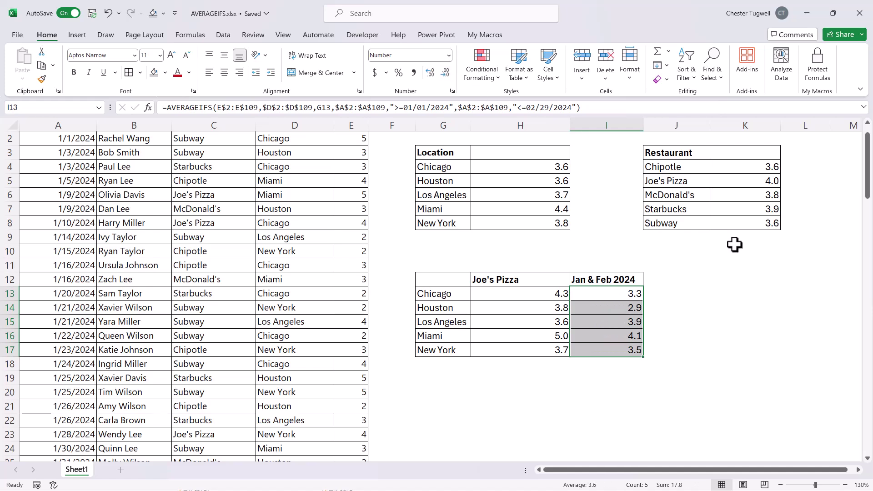